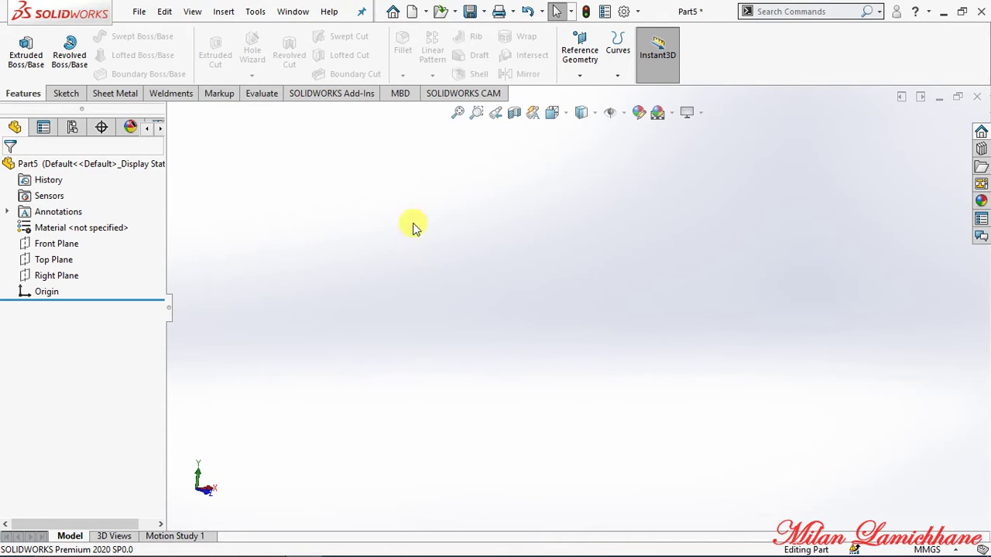
Sketch a closed L-shaped profile on the Front Plane, with a horizontal base leg and a vertical leg at its right end.
left_click(66, 93)
left_click(20, 46)
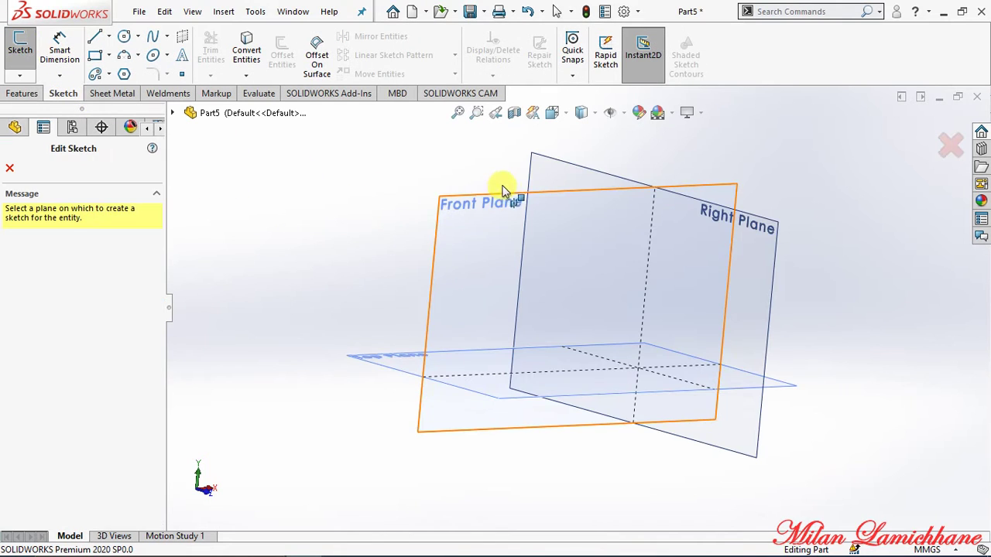
left_click(500, 199)
left_click(95, 37)
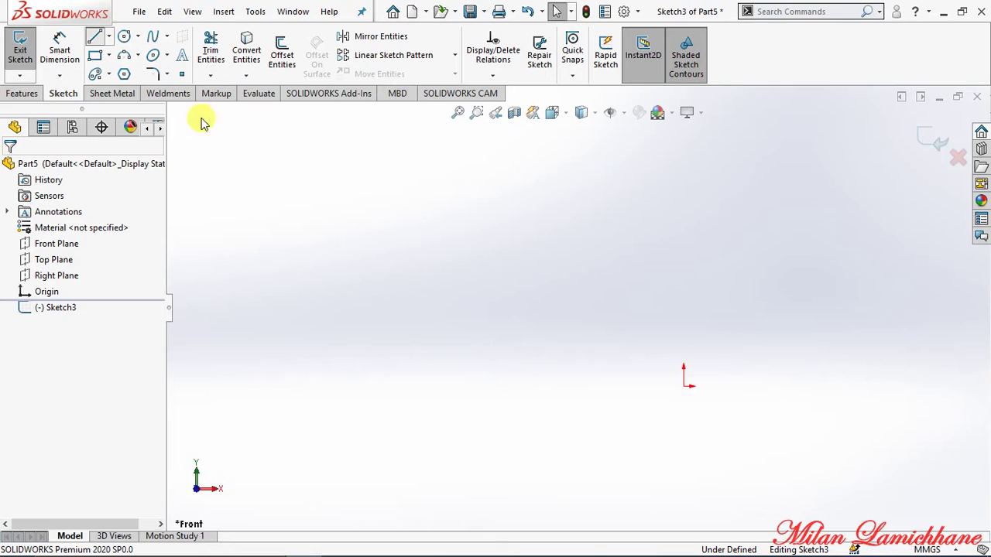
left_click(654, 195)
left_click(653, 396)
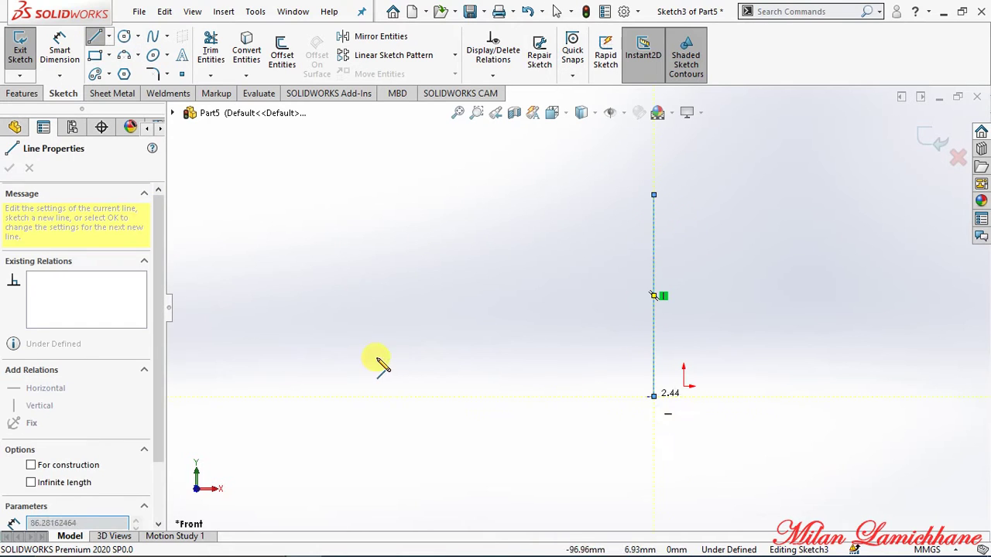
left_click(387, 396)
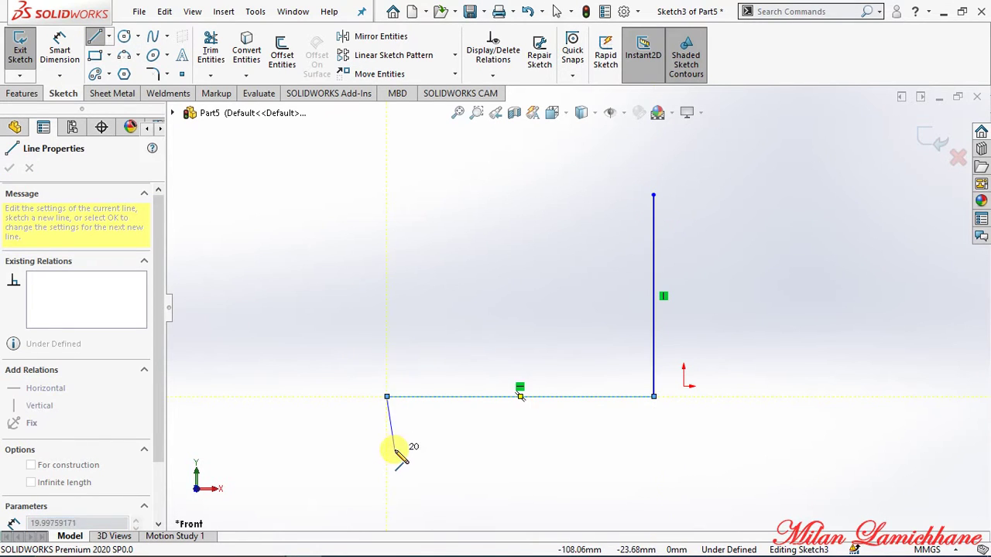
left_click(387, 444)
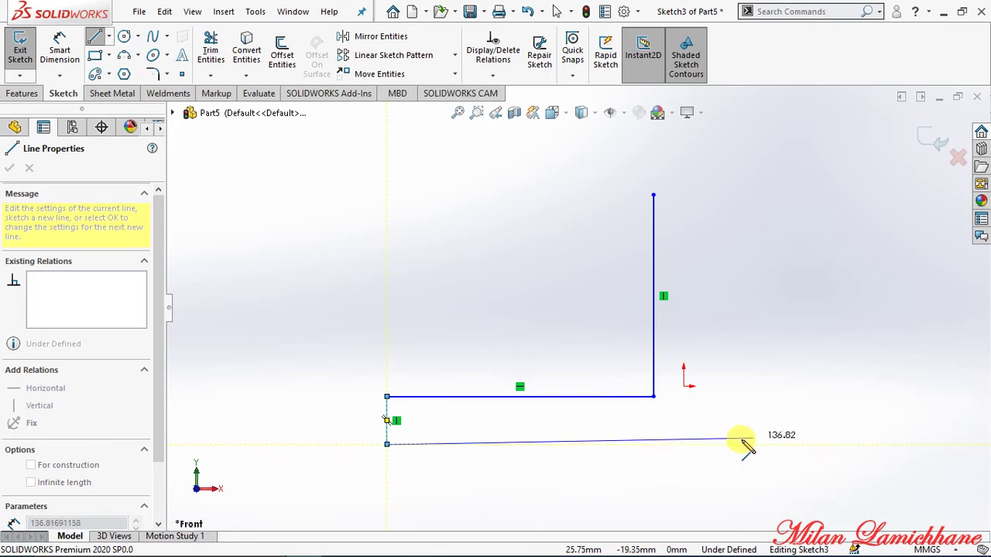
left_click(720, 444)
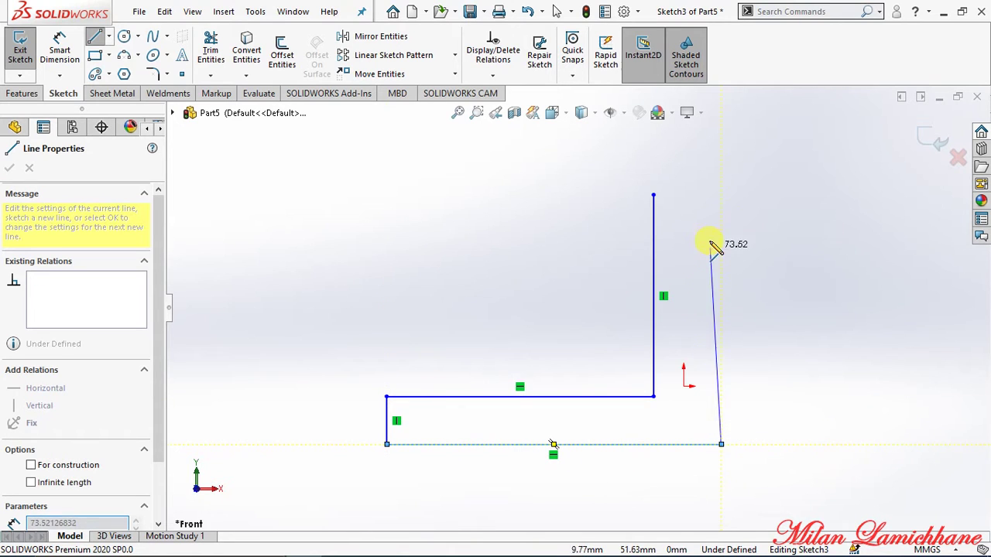
left_click(721, 194)
left_click(653, 194)
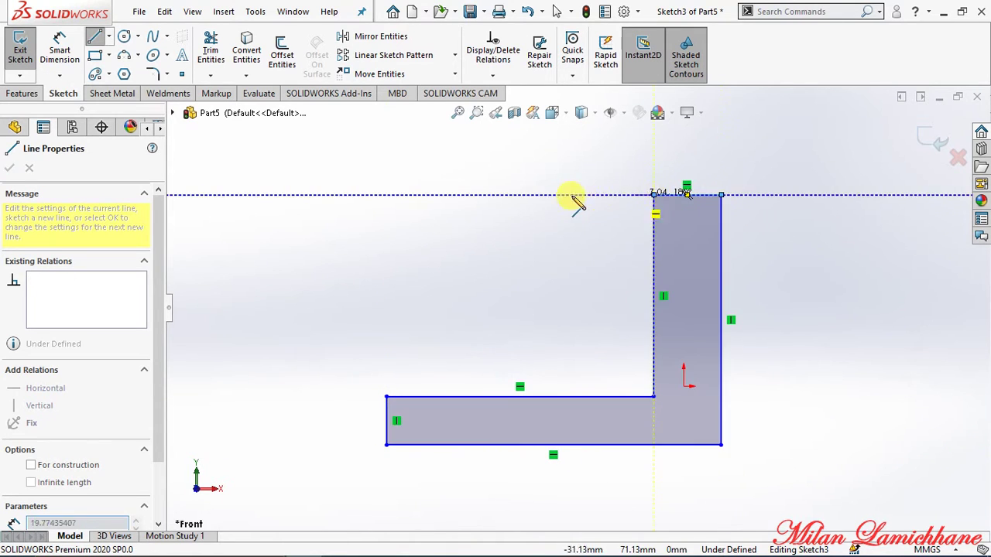
right_click(584, 208)
left_click(588, 208)
Extrude the L-shaped profile 60 mm with the Mid Plane end condition.
left_click(22, 93)
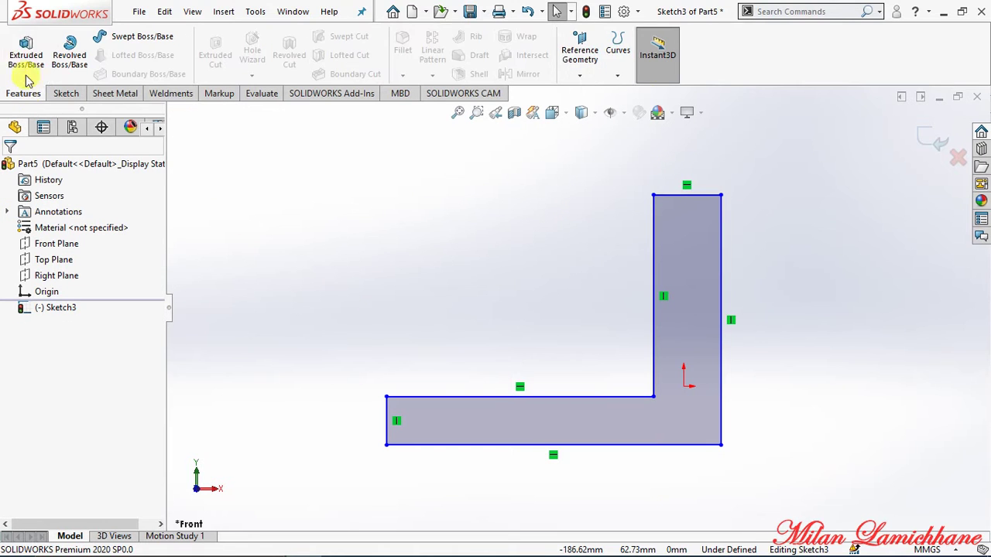
left_click(89, 255)
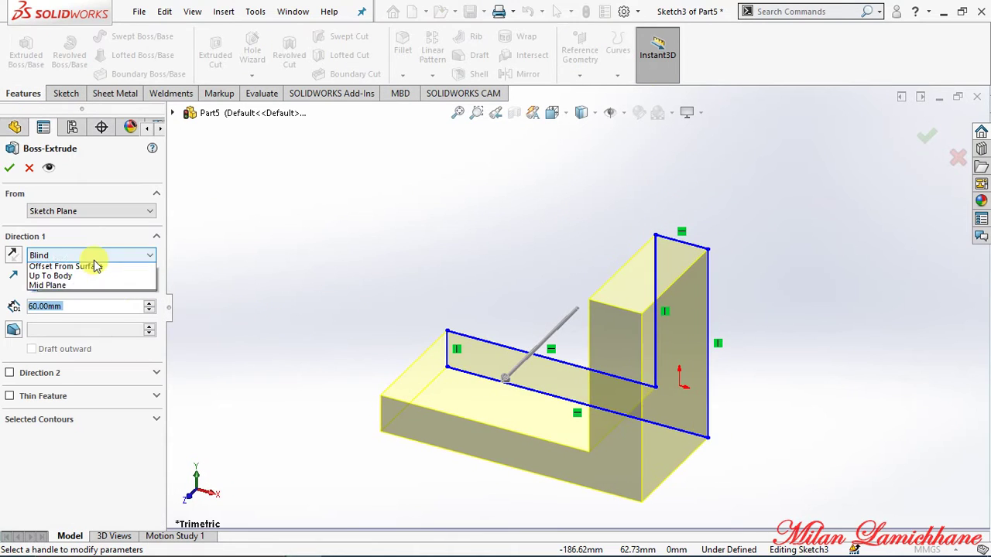
left_click(92, 316)
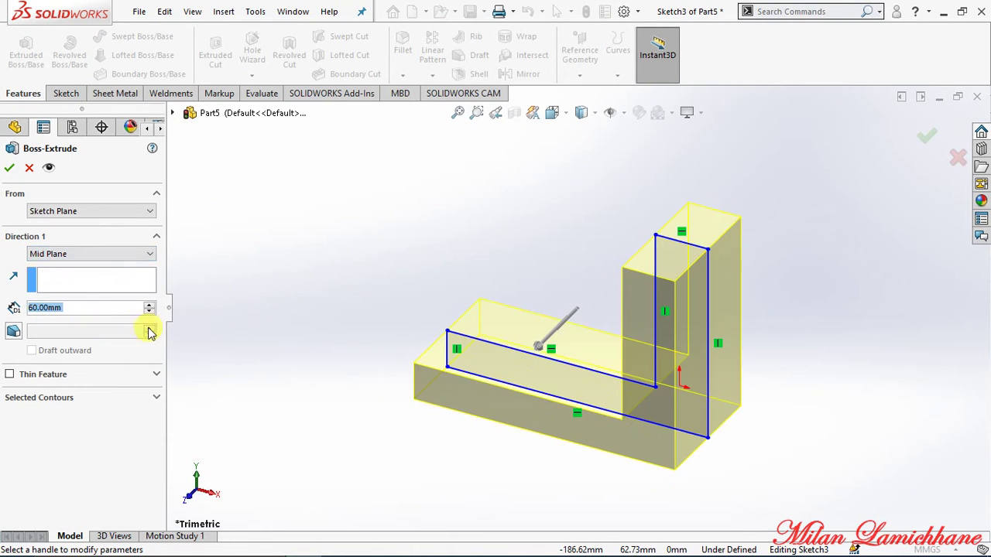
left_click(9, 168)
Examine the extruded L-shaped body from several directions and check where the Front Plane runs through it.
middle_click_drag(353, 243, 400, 269)
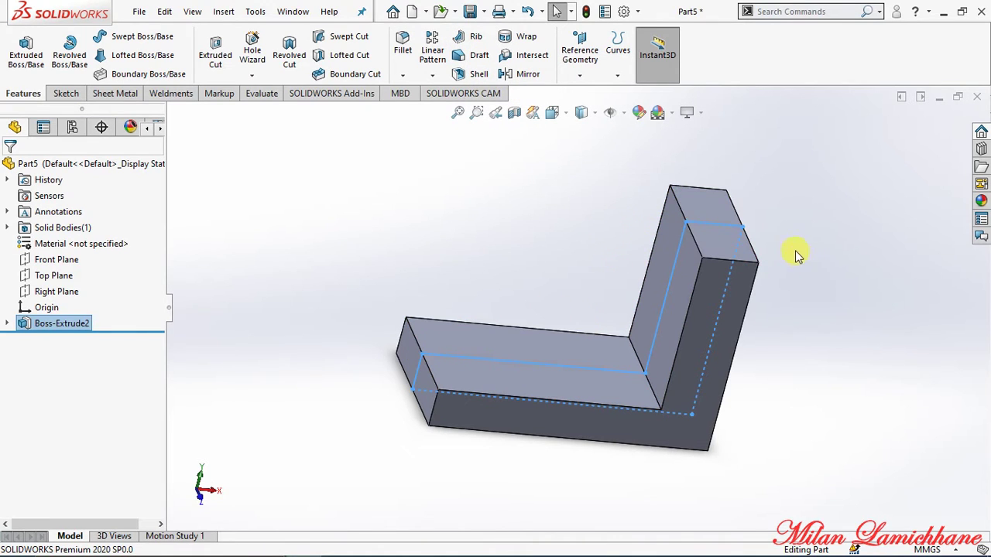
key("space")
key("ctrl+1")
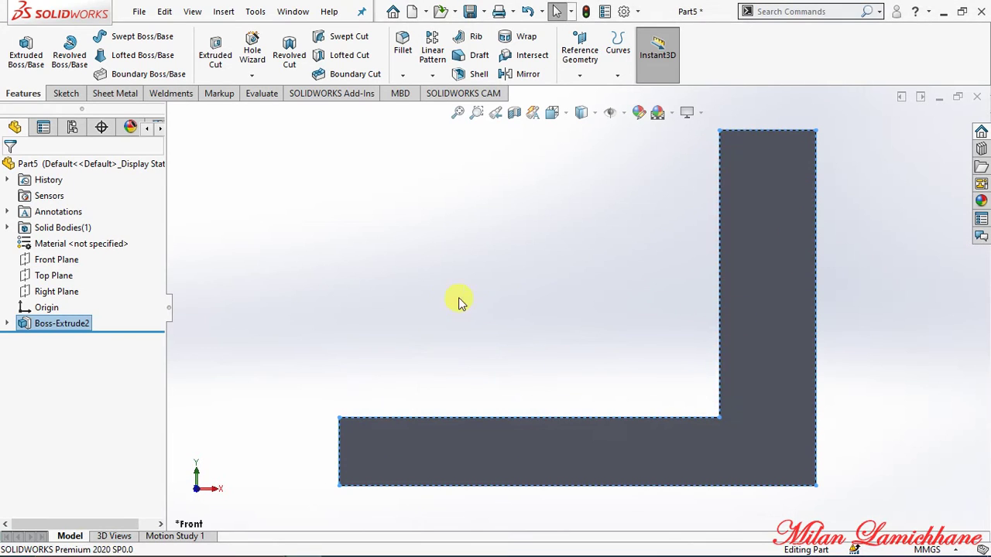
key("ctrl+7")
left_click(405, 304)
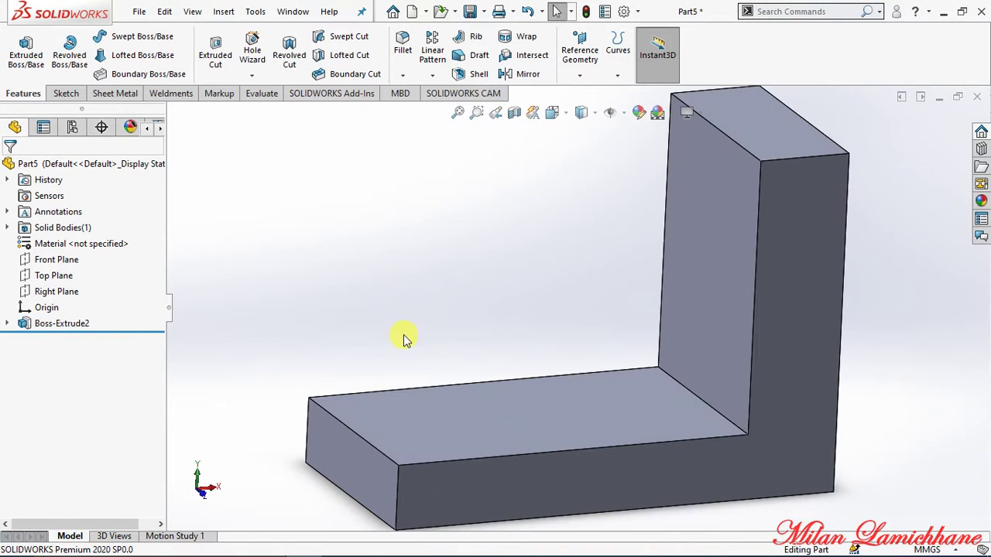
left_click(58, 261)
middle_click_drag(387, 255, 483, 206)
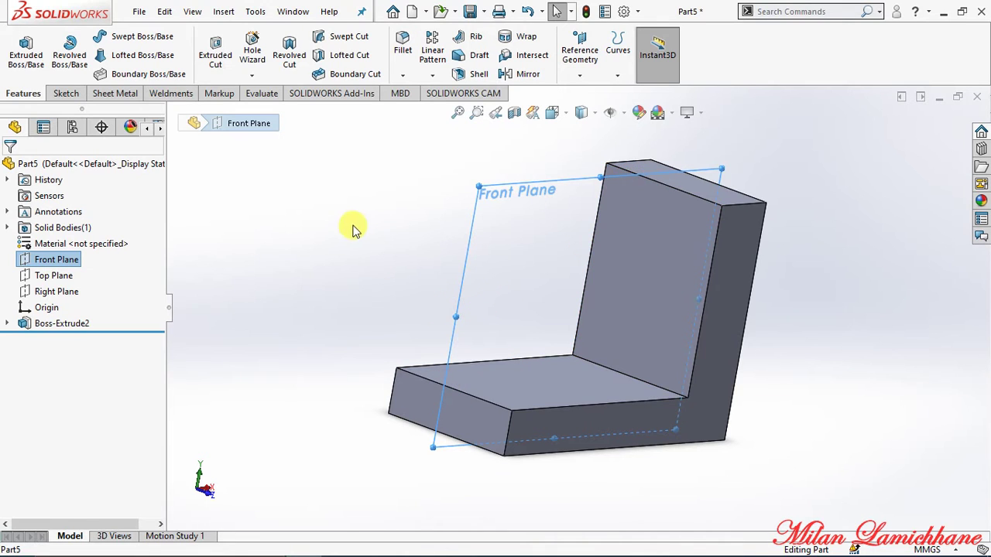
middle_click_drag(349, 225, 336, 214)
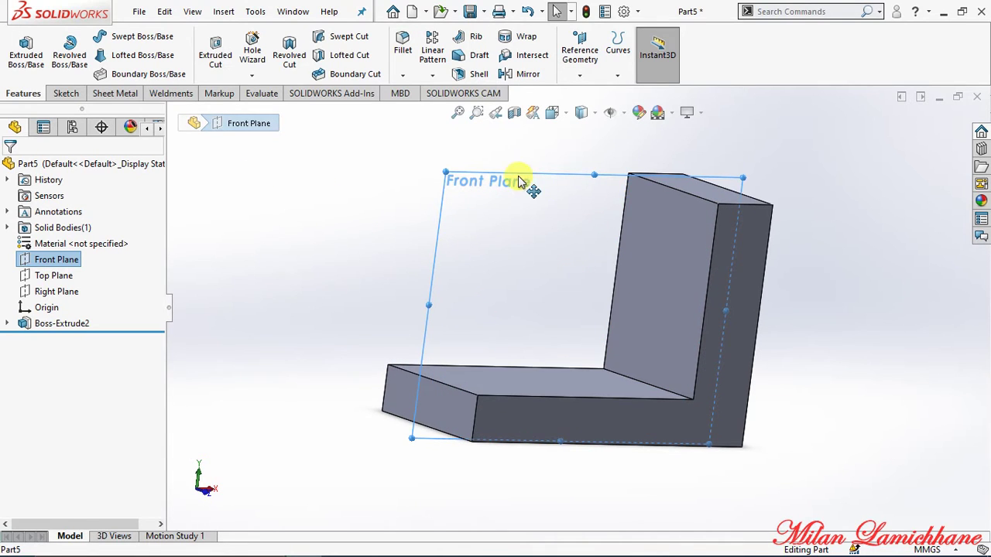
middle_click_drag(360, 231, 393, 255)
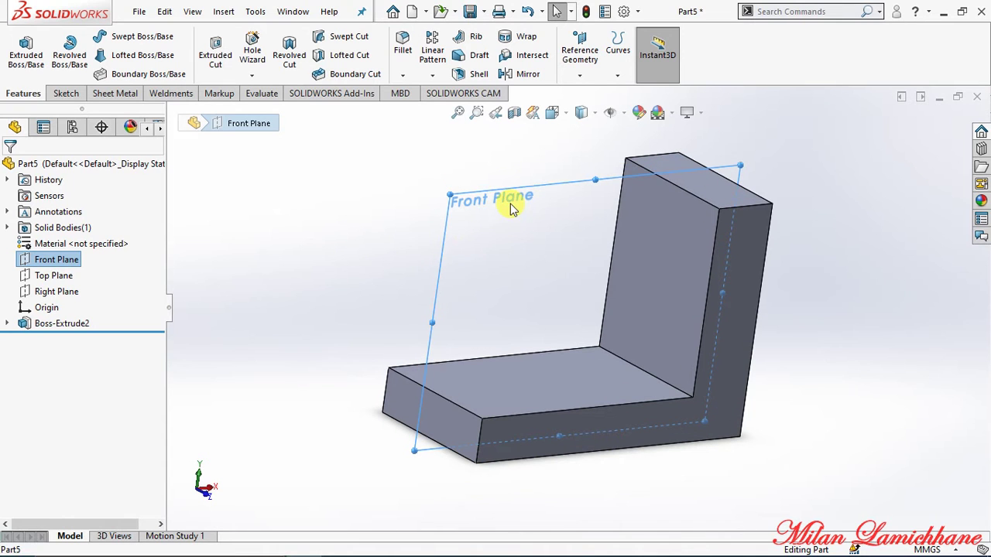
middle_click_drag(510, 199, 535, 235)
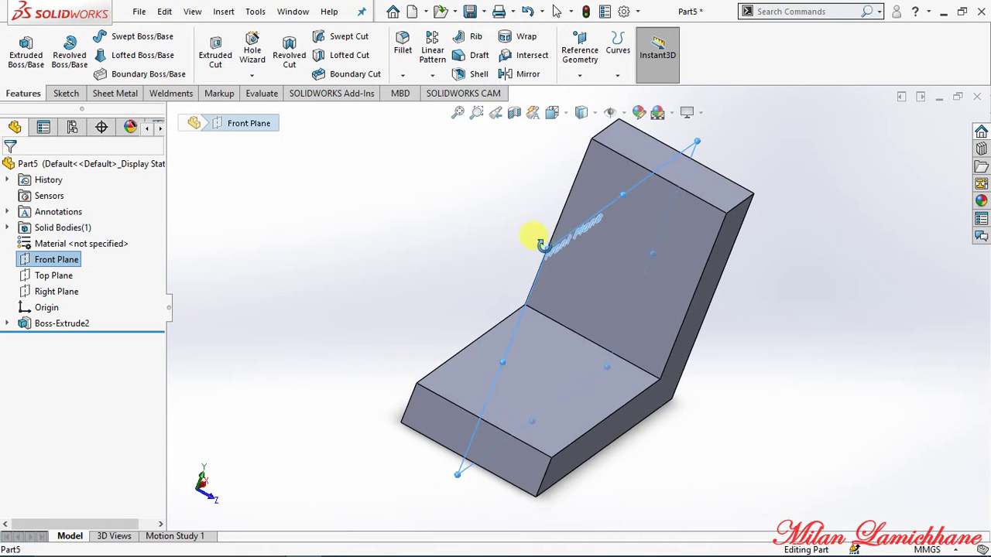
middle_click_drag(479, 170, 378, 184)
middle_click_drag(358, 231, 358, 226)
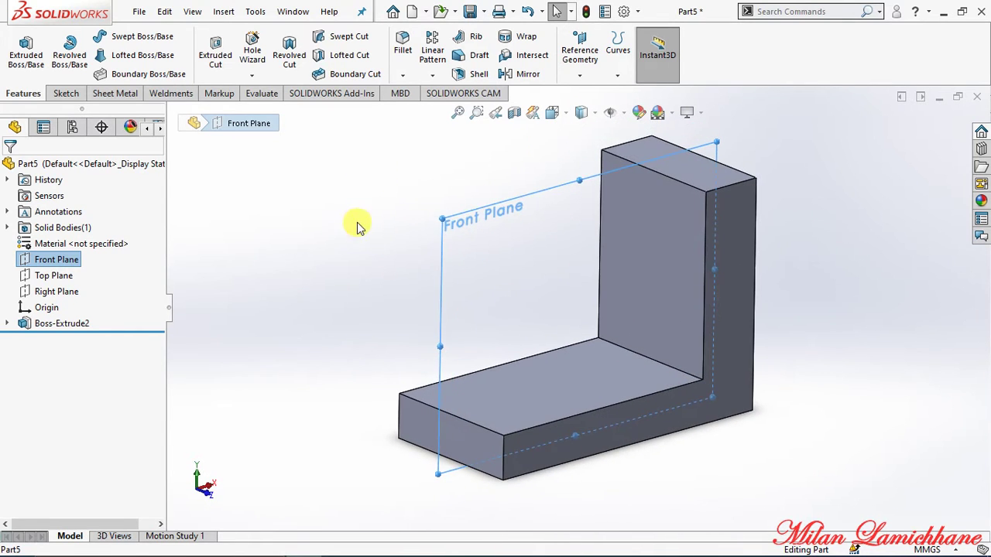
left_click(446, 209)
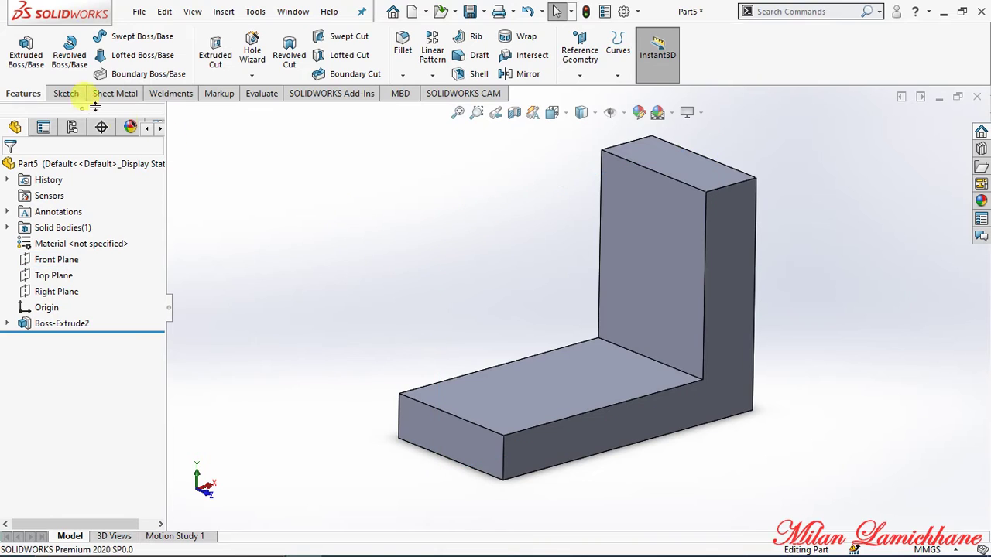
Sketch a diagonal line on the Front Plane from the base leg's upper outer corner to the vertical leg's upper inner corner.
left_click(58, 260)
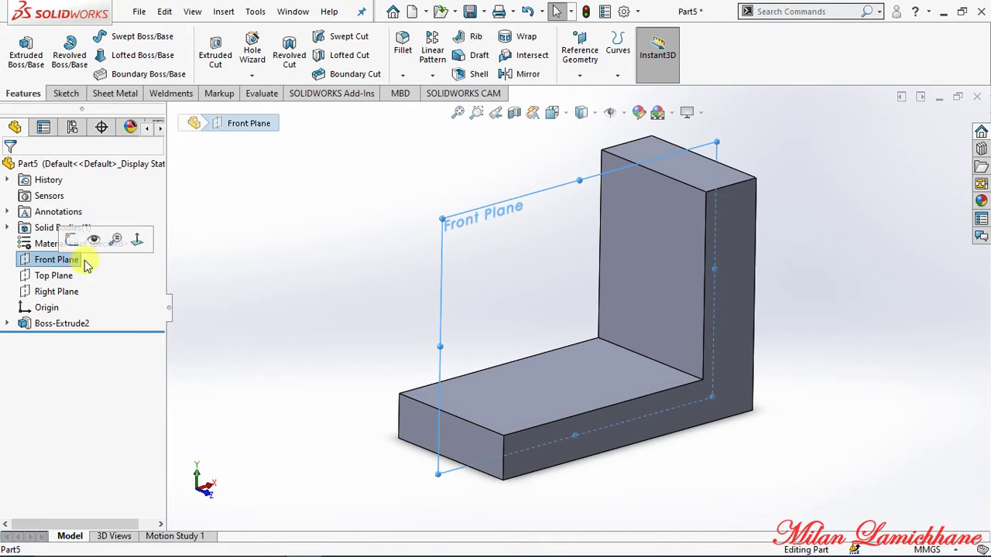
left_click(63, 93)
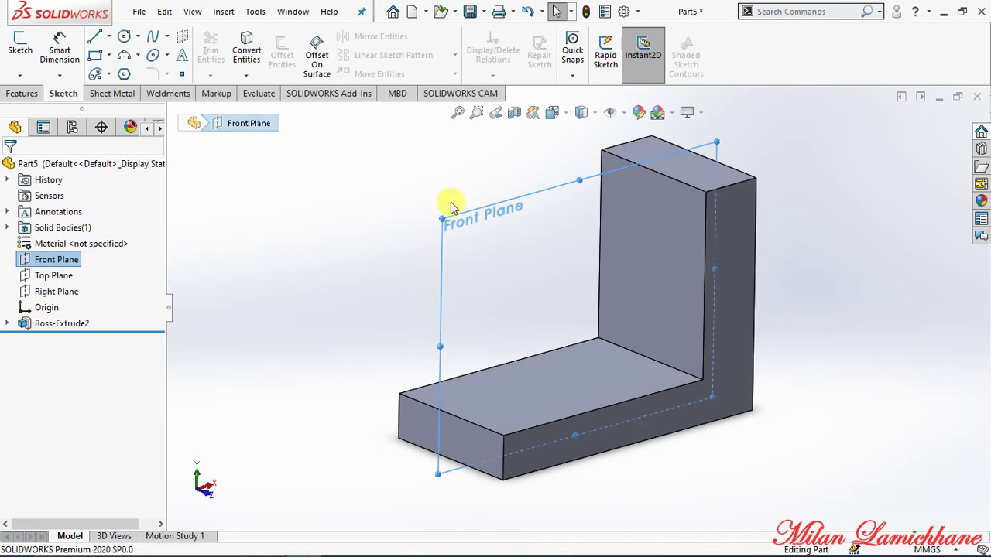
key("space")
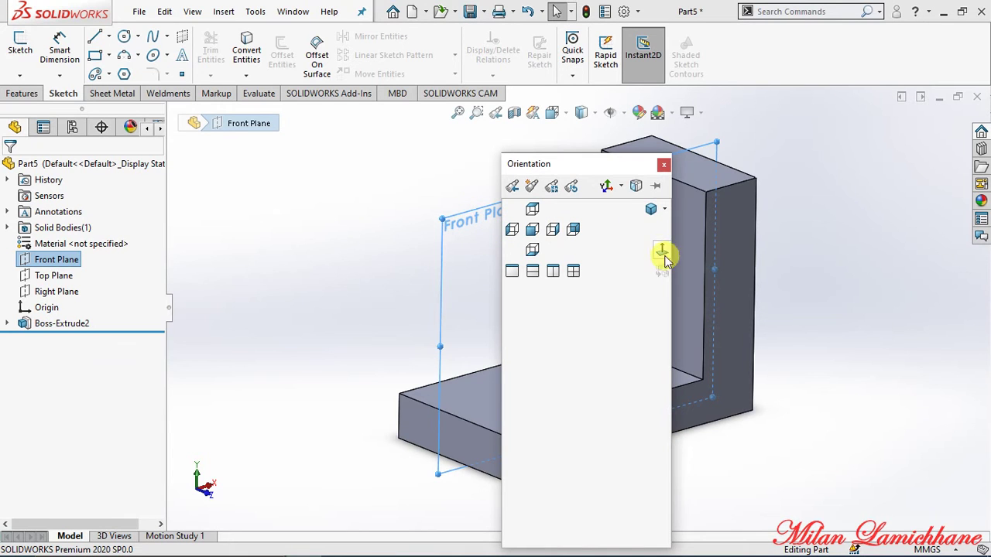
left_click(663, 254)
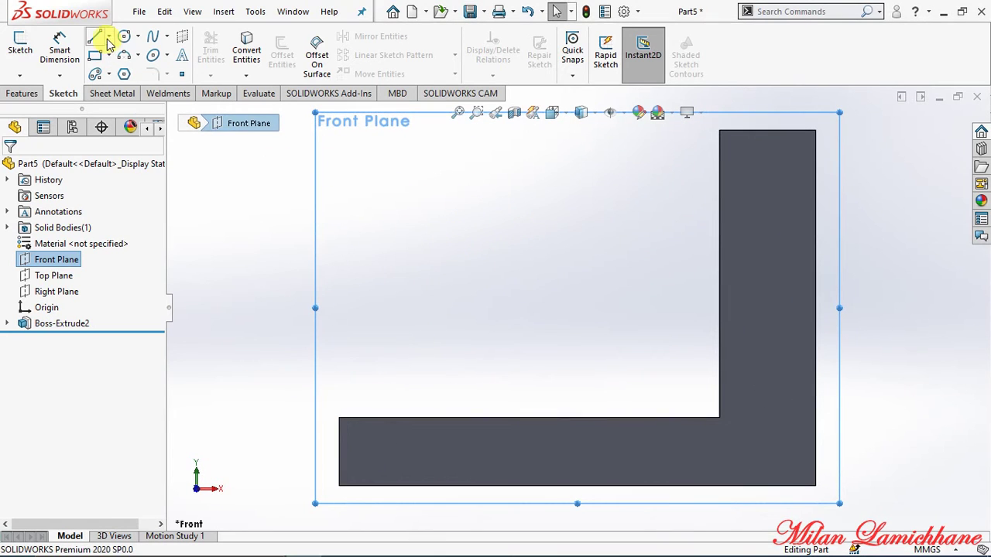
left_click(96, 38)
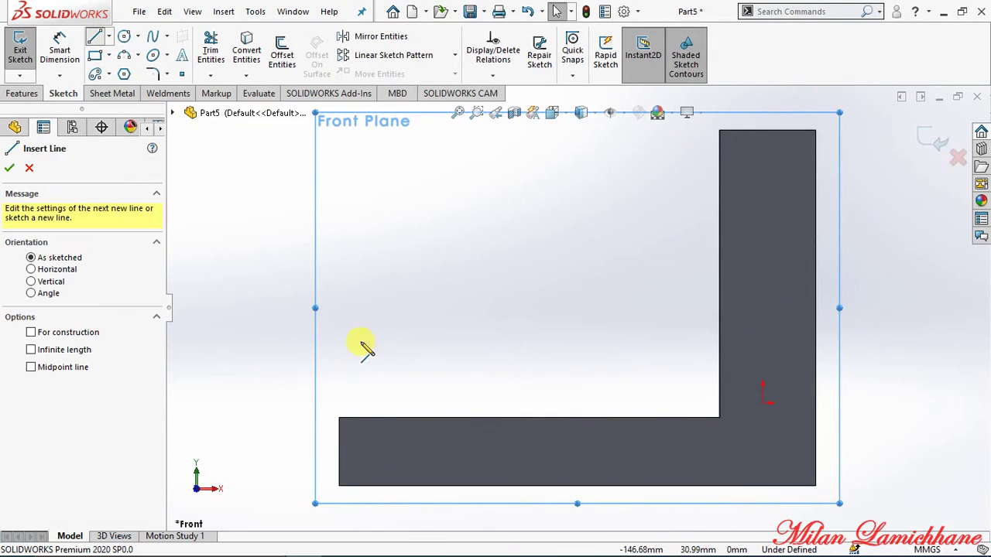
left_click(339, 419)
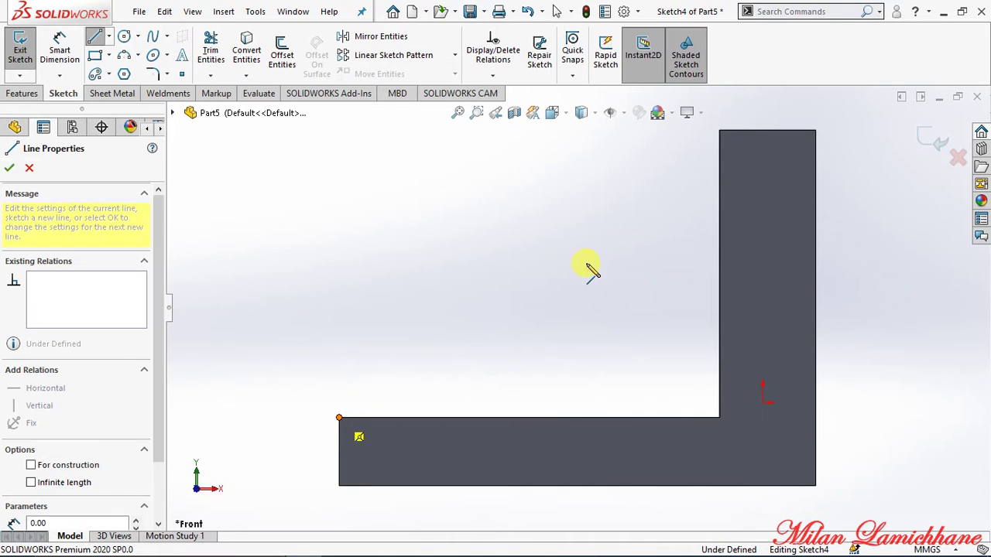
left_click(719, 131)
right_click(487, 214)
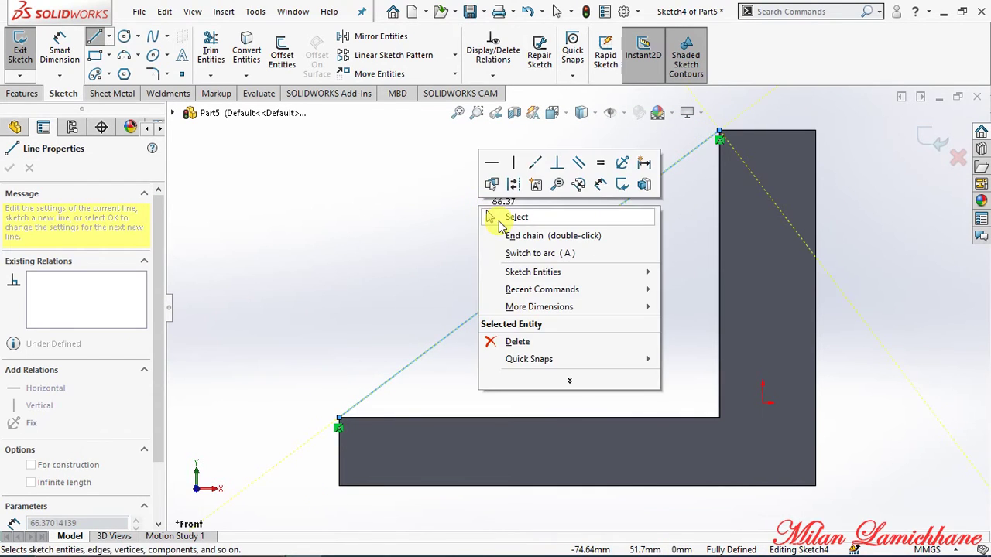
left_click(493, 217)
Start a rib from the diagonal sketch line and set its thickness to 30 mm.
mouse_move(181, 270)
middle_mouse_down()
mouse_move(270, 272)
mouse_move(331, 318)
mouse_move(296, 297)
mouse_move(327, 277)
mouse_move(379, 283)
middle_mouse_up()
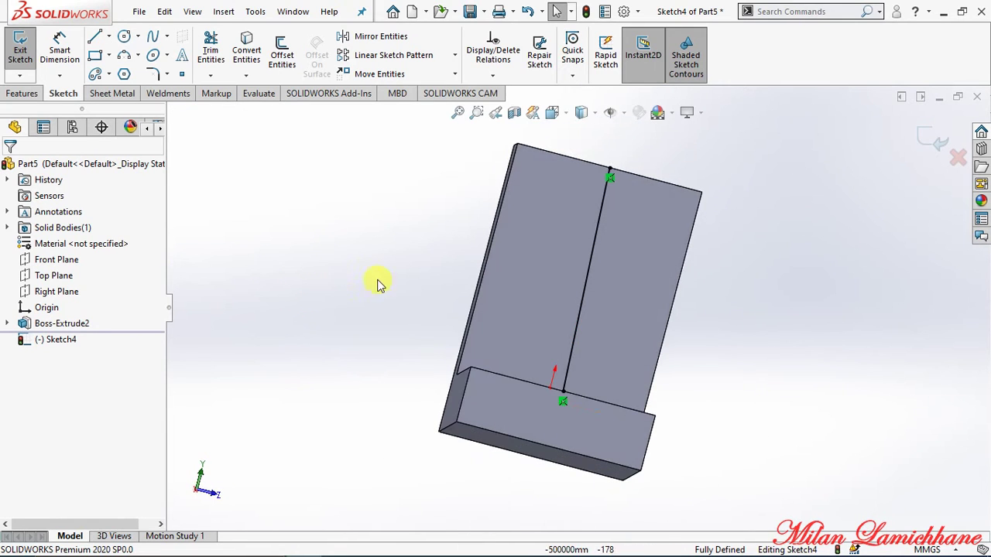
mouse_move(503, 336)
middle_mouse_down()
mouse_move(343, 268)
mouse_move(343, 287)
middle_mouse_up()
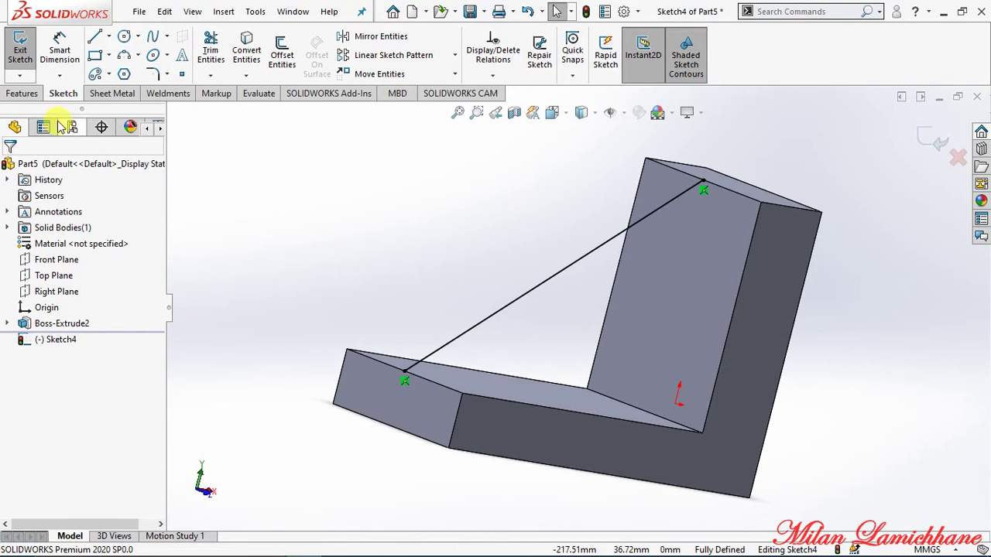
left_click(33, 96)
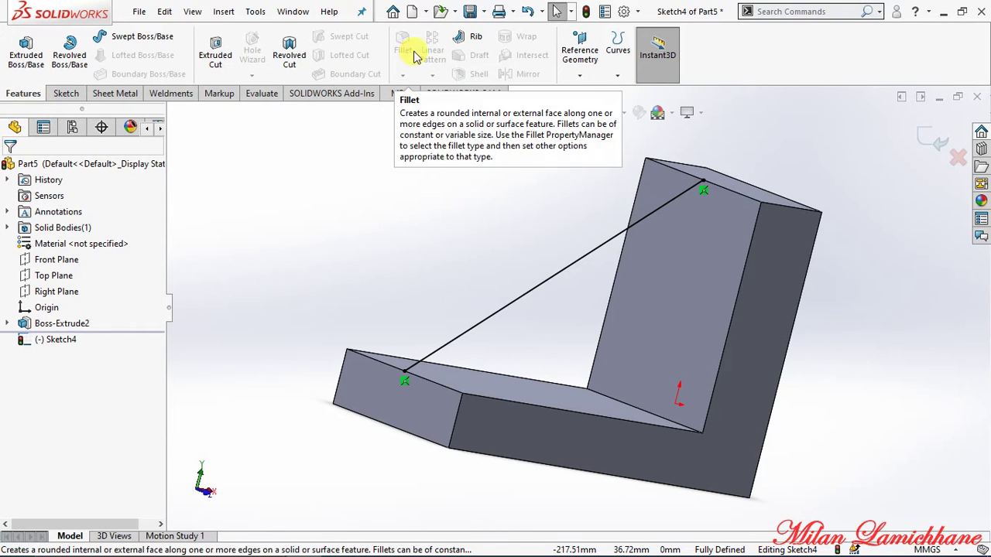
left_click(461, 36)
middle_click_drag(401, 247, 407, 283)
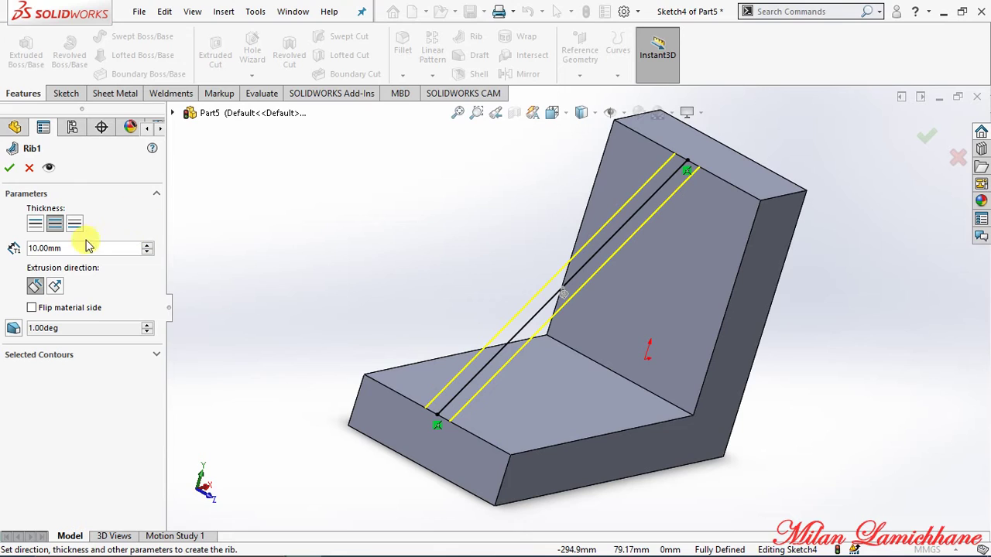
left_click(150, 247)
left_click(150, 247)
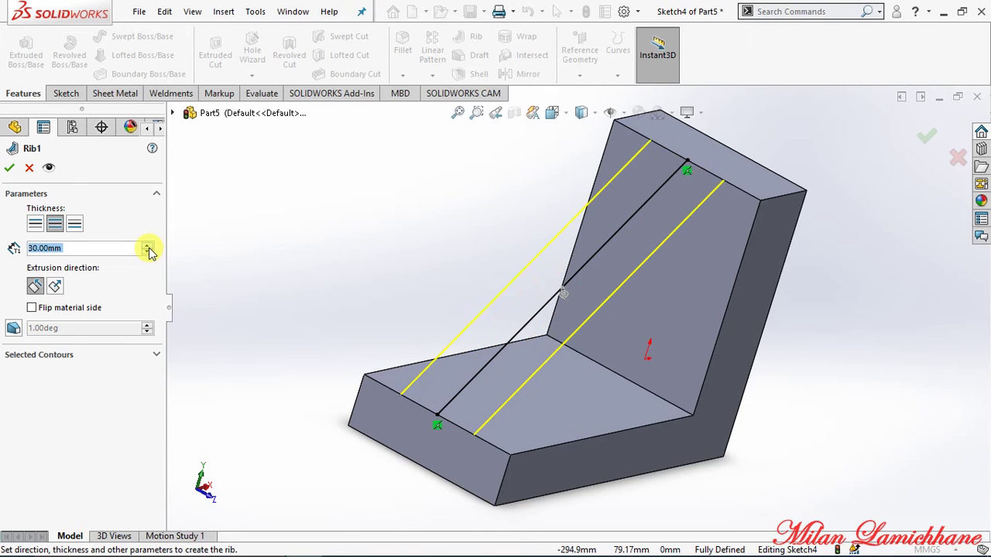
Preview the rib thickness on each single side, set it to both sides and create the rib.
left_click(39, 229)
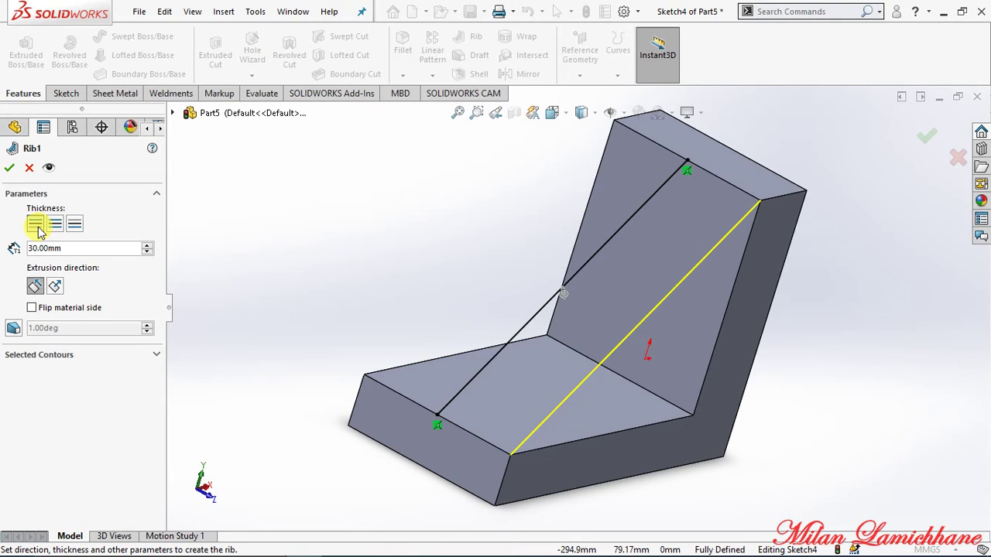
left_click(75, 229)
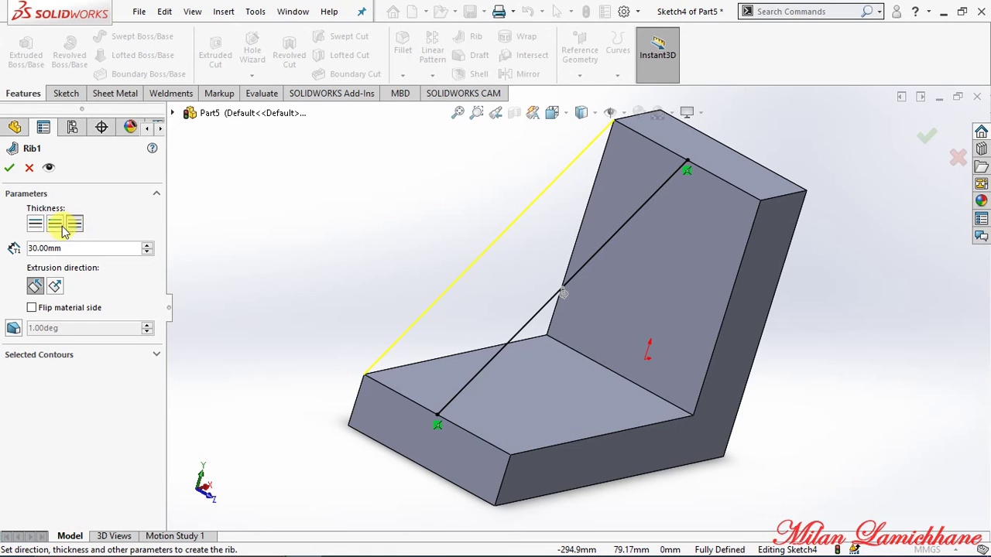
left_click(55, 226)
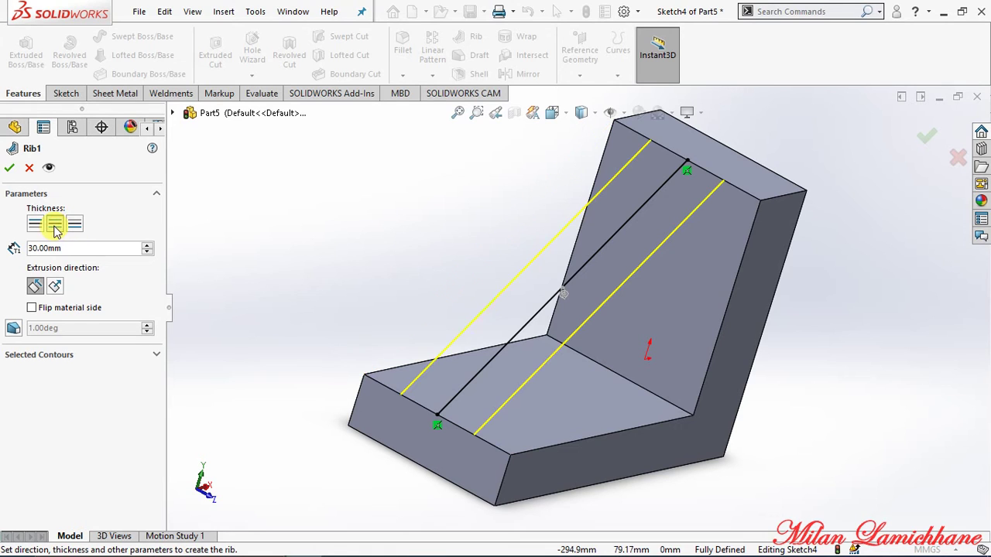
left_click(9, 168)
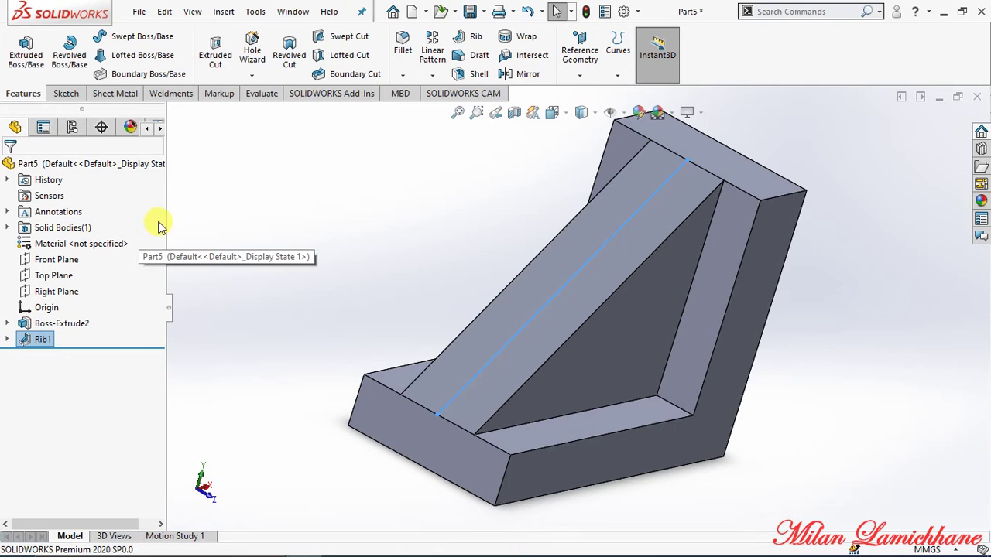
Edit the rib feature and try to apply a 15° outward draft at the sketch plane.
middle_click_drag(332, 260, 511, 297)
middle_click_drag(397, 289, 272, 260)
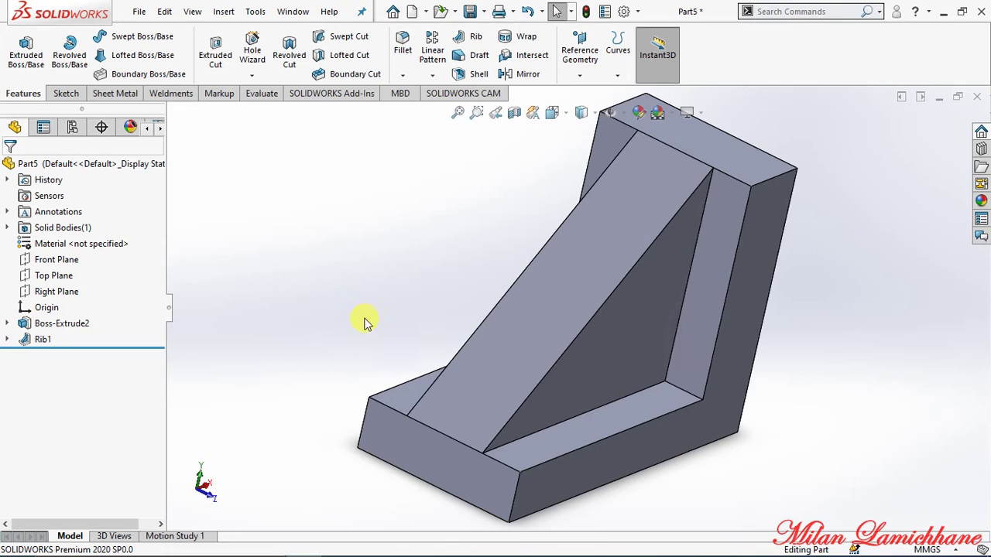
middle_click_drag(365, 322, 328, 280)
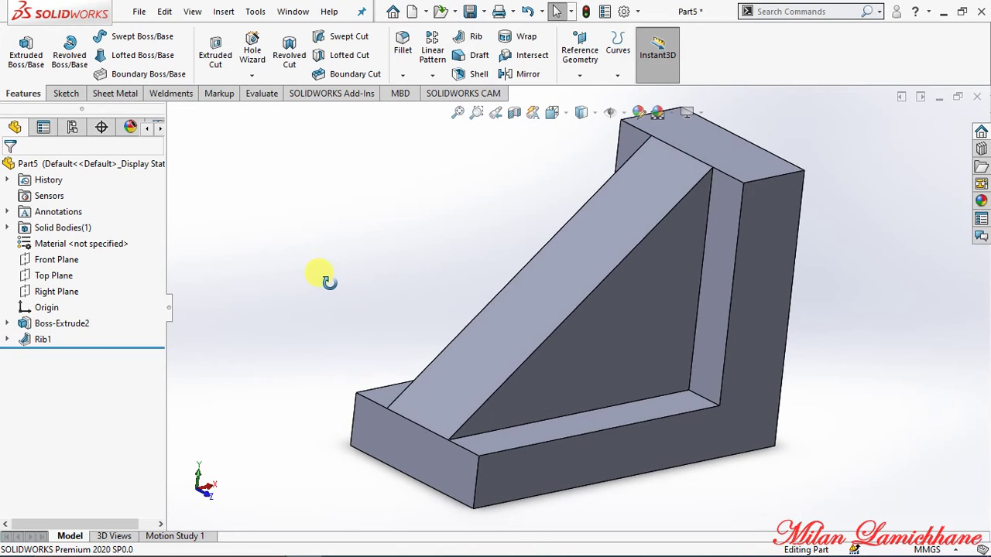
left_click(38, 342)
right_click(37, 342)
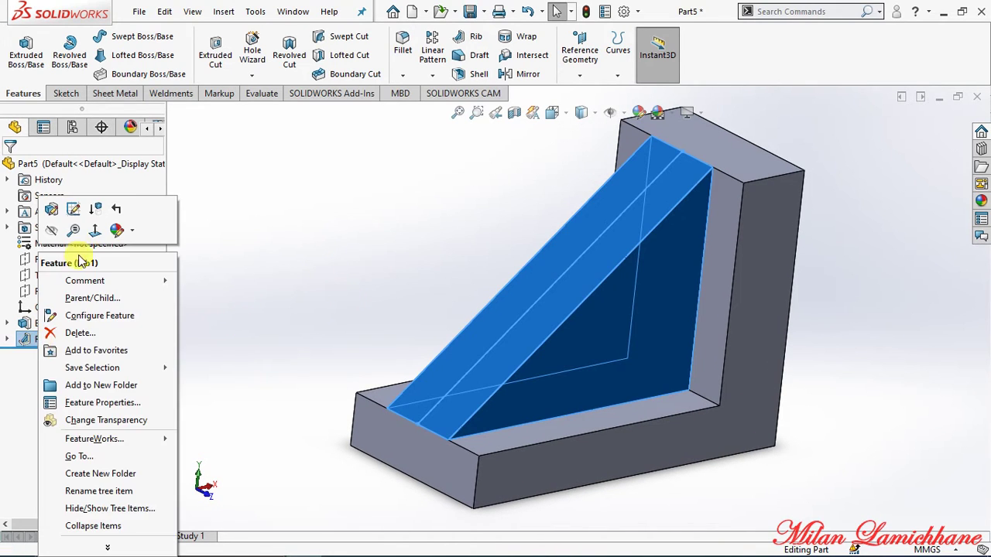
left_click(51, 210)
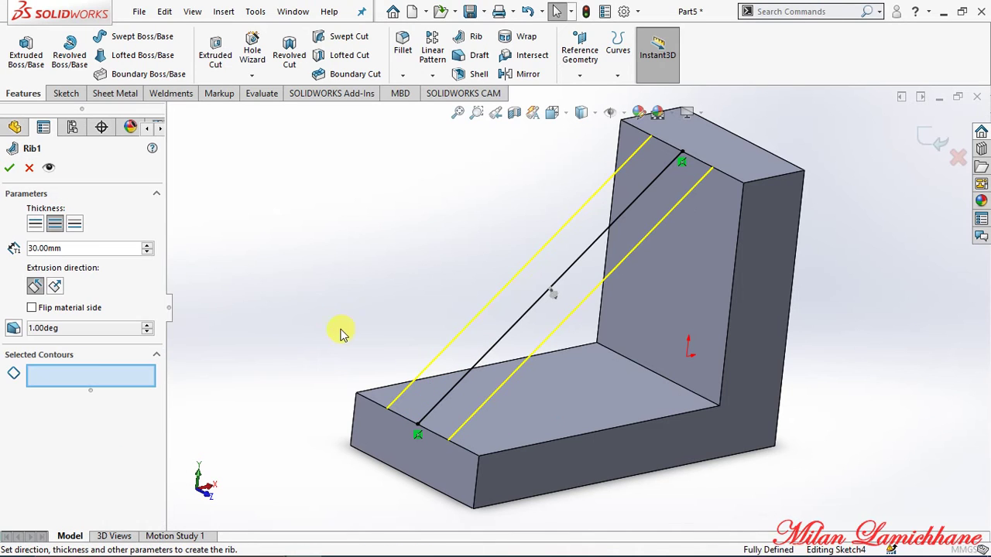
left_click(14, 328)
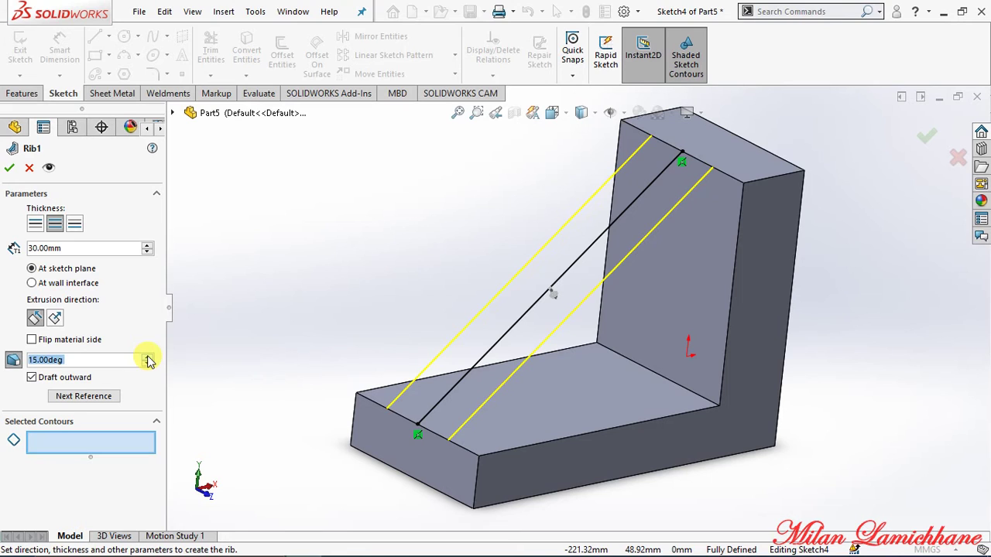
left_click(9, 167)
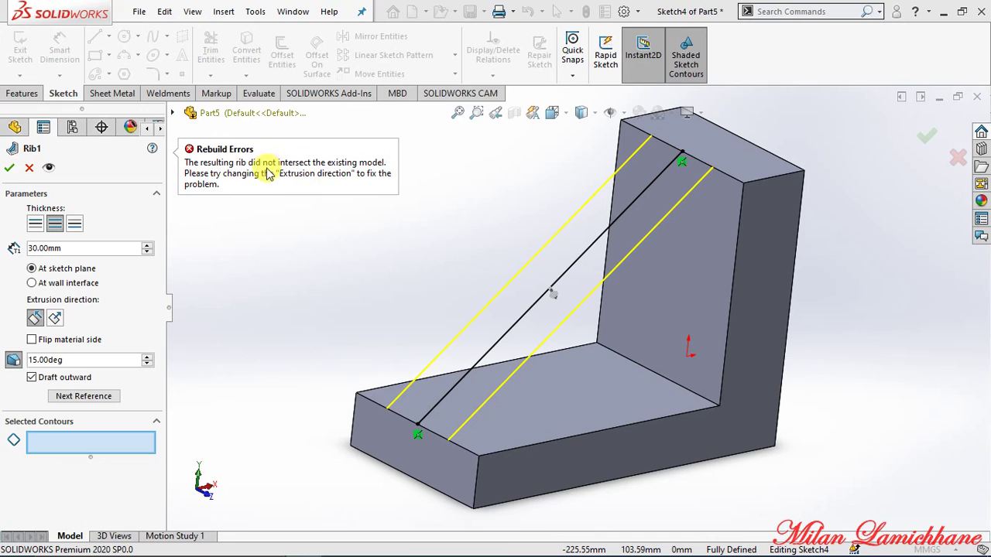
Set the rib's outward draft angle to 8°, apply it and inspect the tapered rib from several directions.
left_click(147, 363)
left_click(147, 364)
left_click(147, 364)
left_click(147, 364)
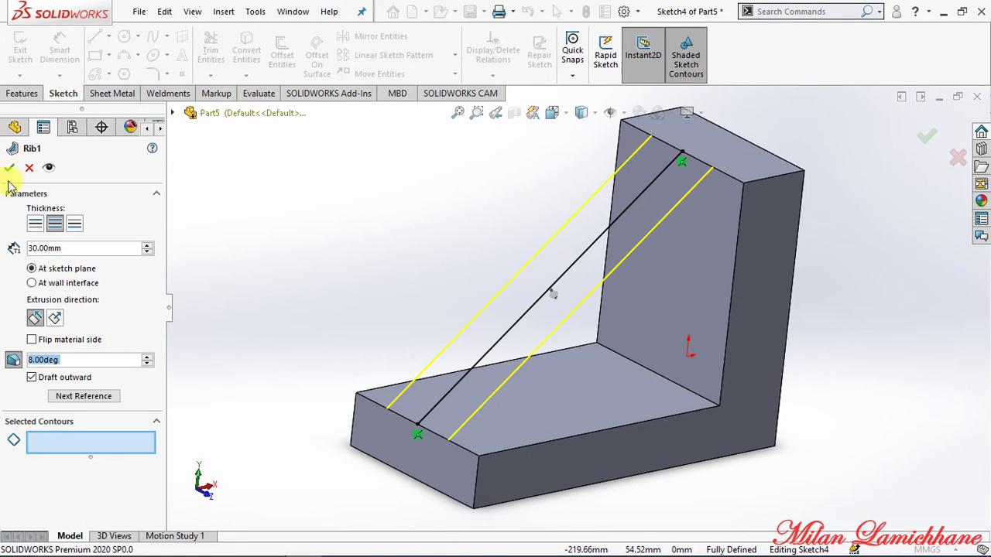
left_click(9, 168)
middle_click_drag(265, 270, 475, 303)
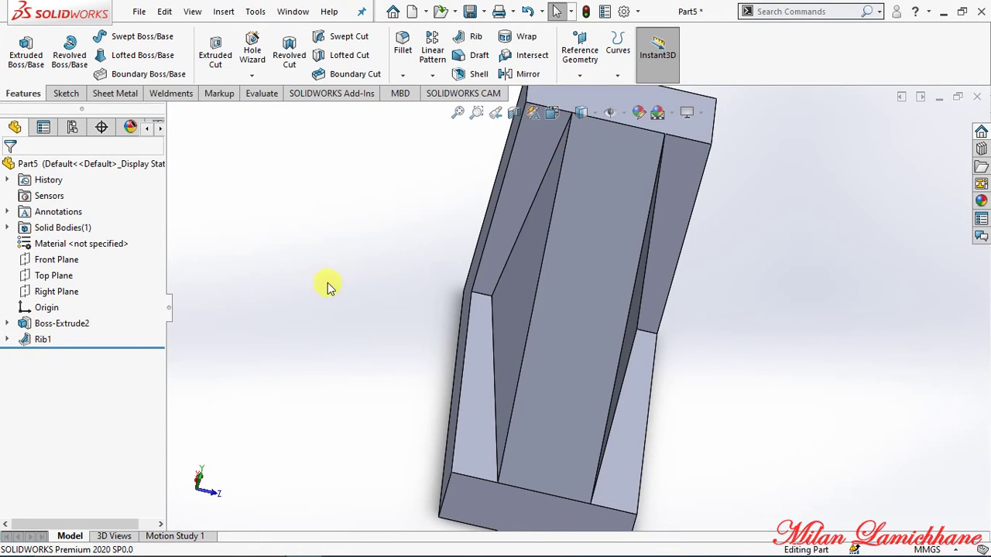
middle_click_drag(327, 286, 283, 260)
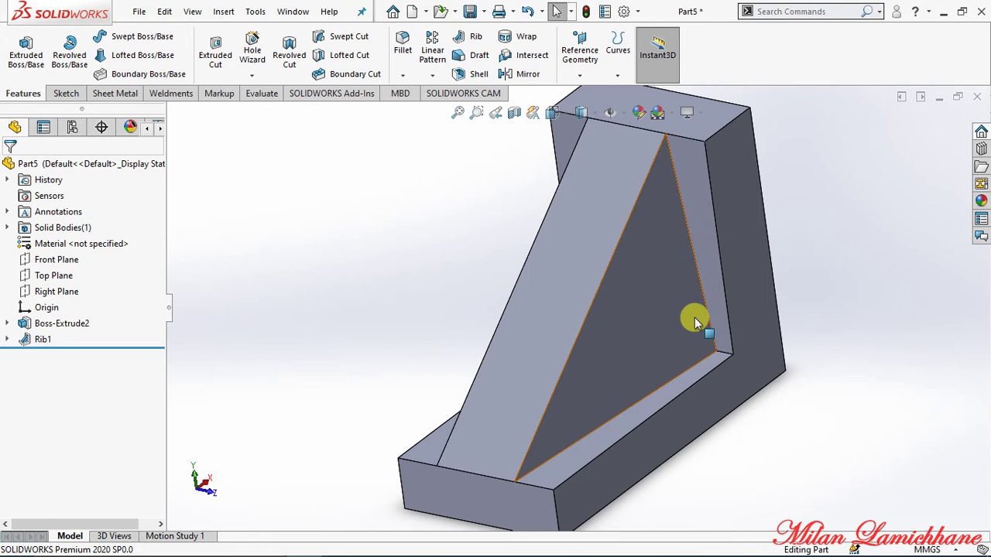
middle_click_drag(800, 261, 813, 227)
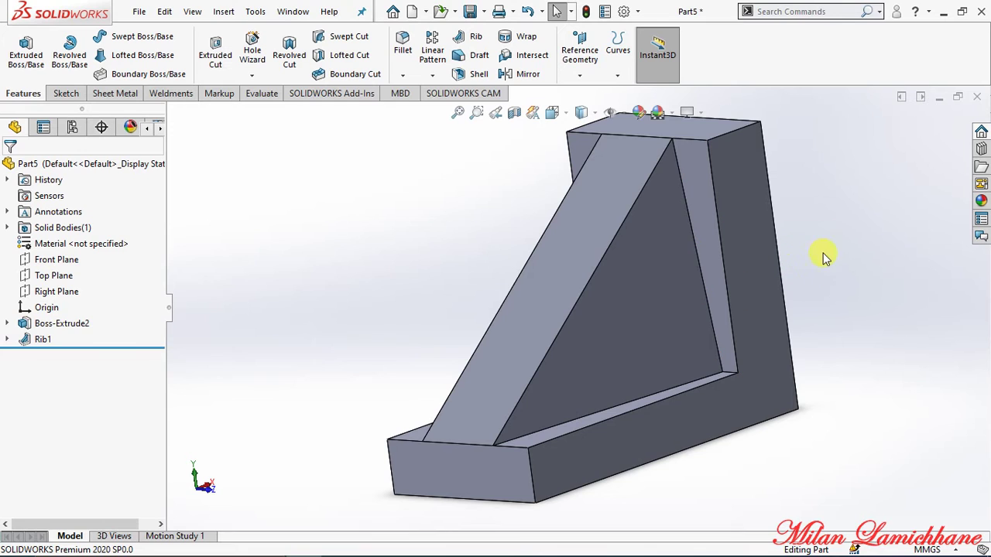
scroll(836, 290, "up", 1)
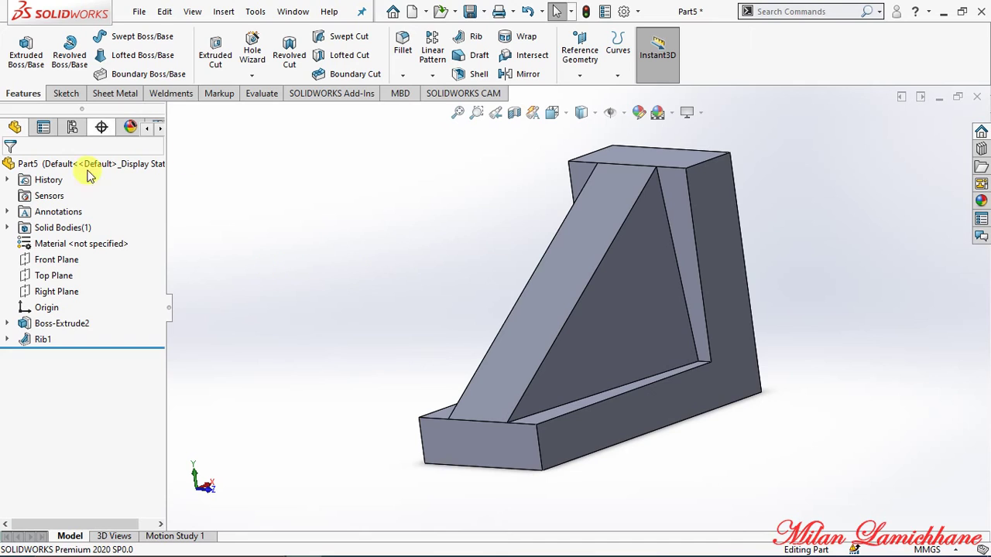
Delete the rib feature while keeping its diagonal line sketch.
right_click(73, 323)
left_click(44, 338)
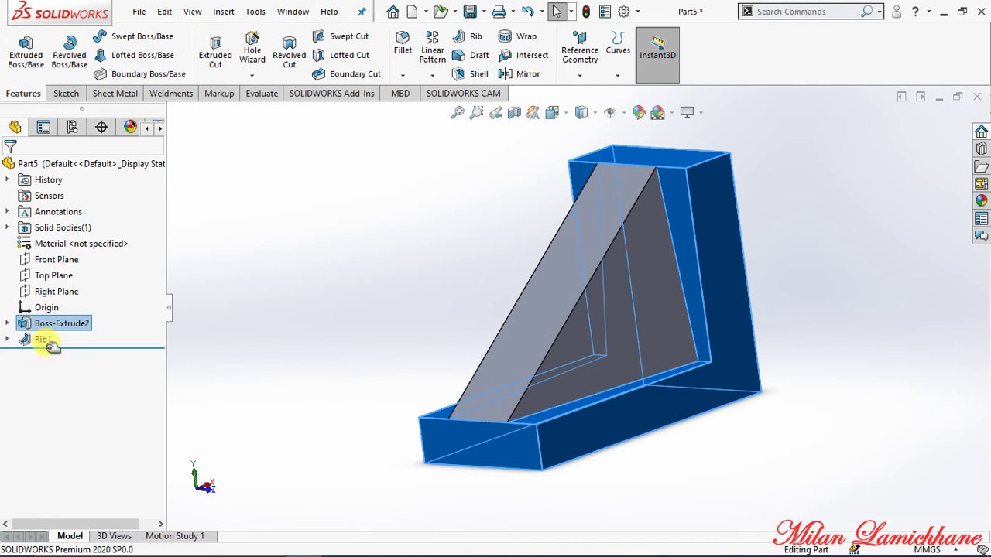
left_click(45, 338)
right_click(44, 339)
left_click(92, 336)
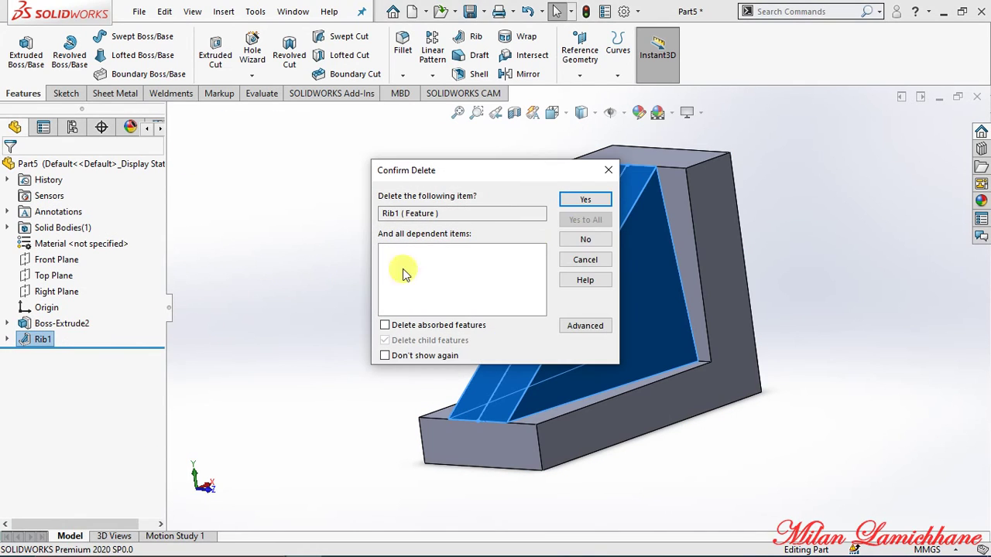
left_click(590, 206)
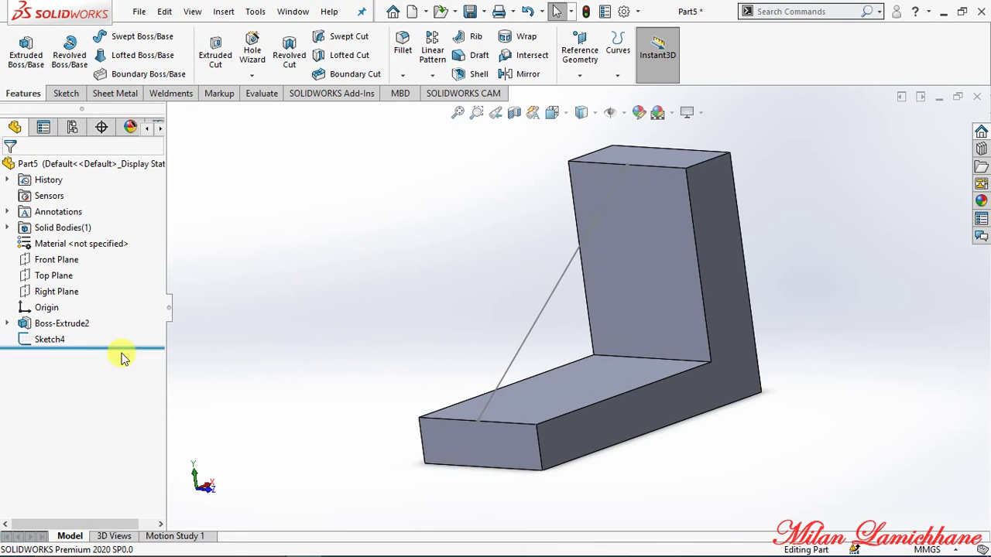
Edit the diagonal line's sketch and close it into a triangle with horizontal and vertical lines along the bracket's inner edges.
left_click(44, 341)
left_click(36, 298)
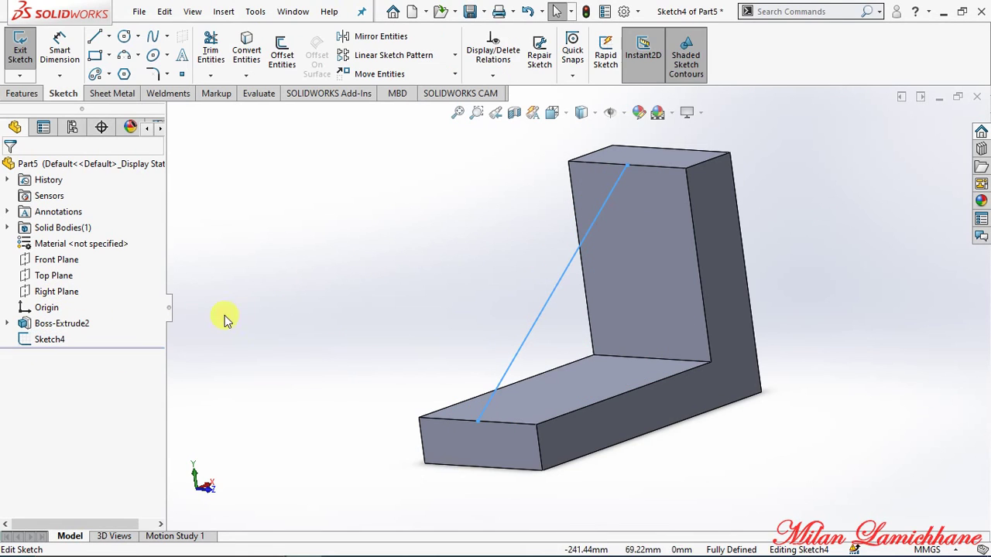
key("space")
left_click(409, 249)
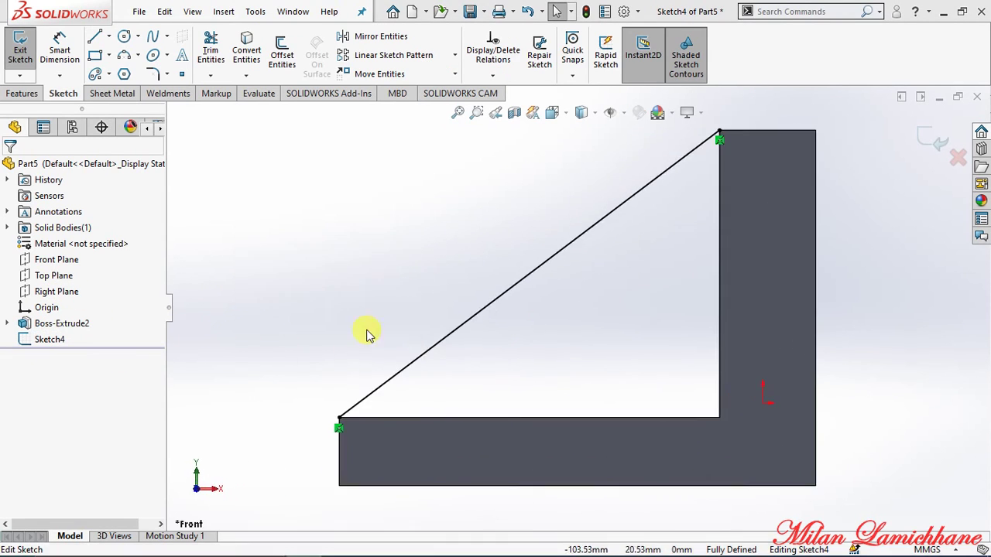
left_click(94, 36)
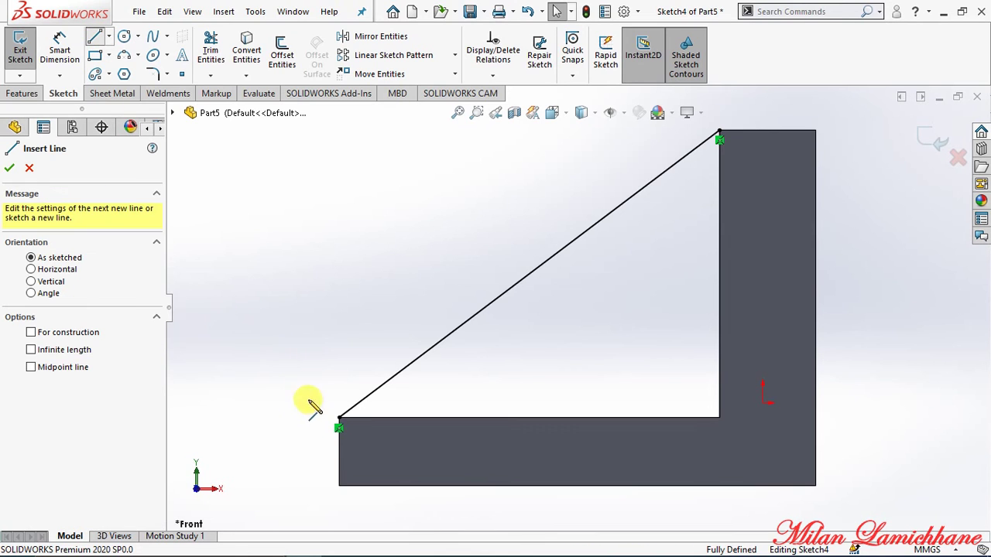
left_click(339, 419)
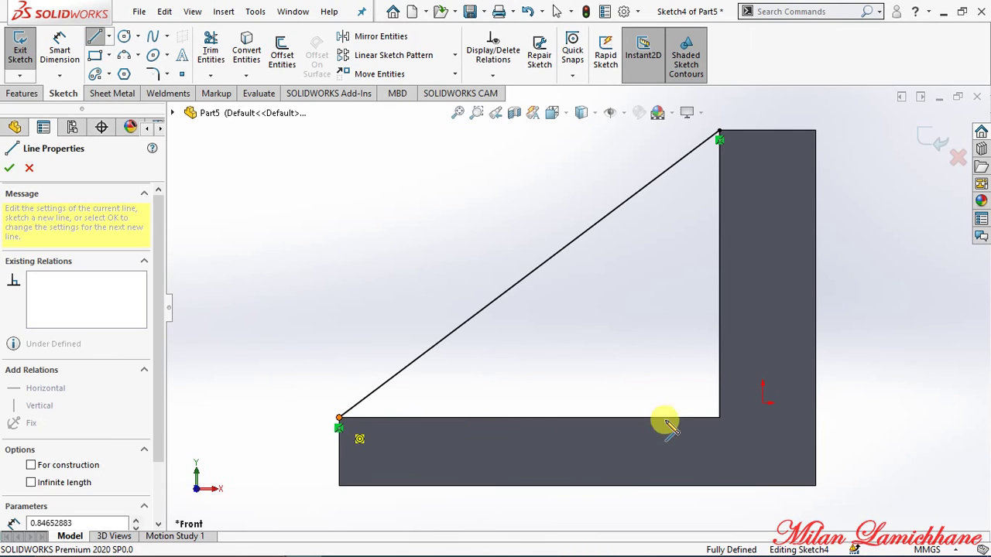
left_click(720, 418)
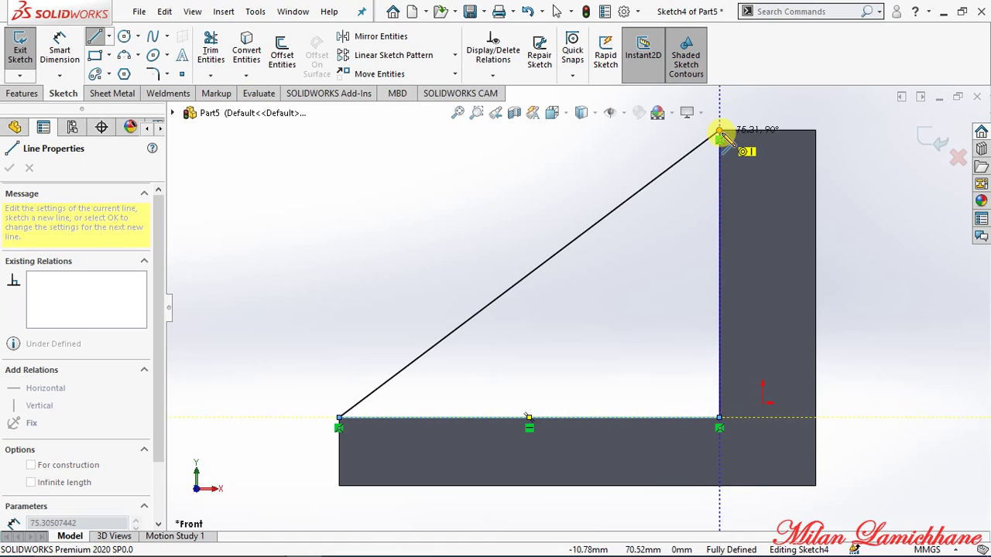
left_click(719, 133)
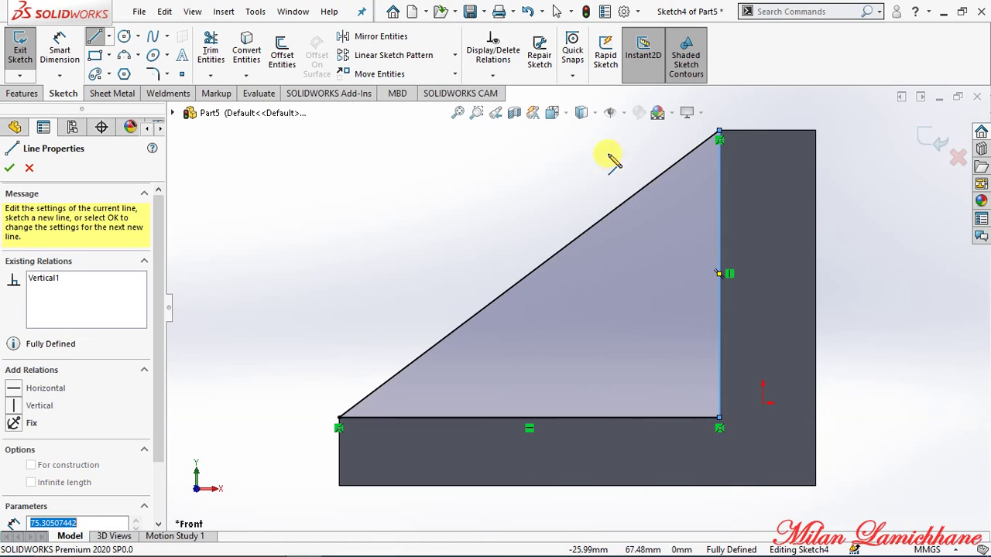
left_click(9, 168)
Start a boss extrude of the triangular sketch with the Mid Plane end condition.
middle_click_drag(222, 214, 281, 238)
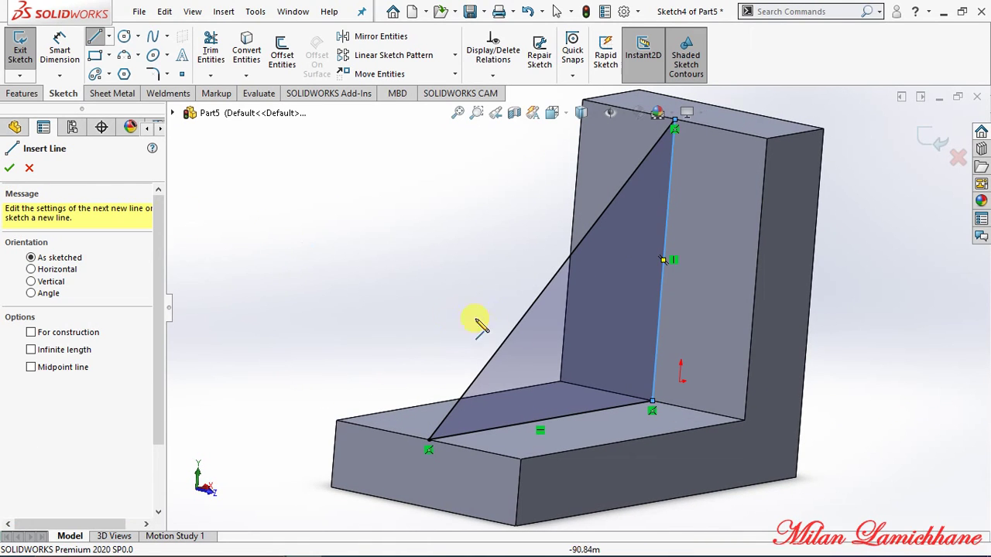
left_click(22, 94)
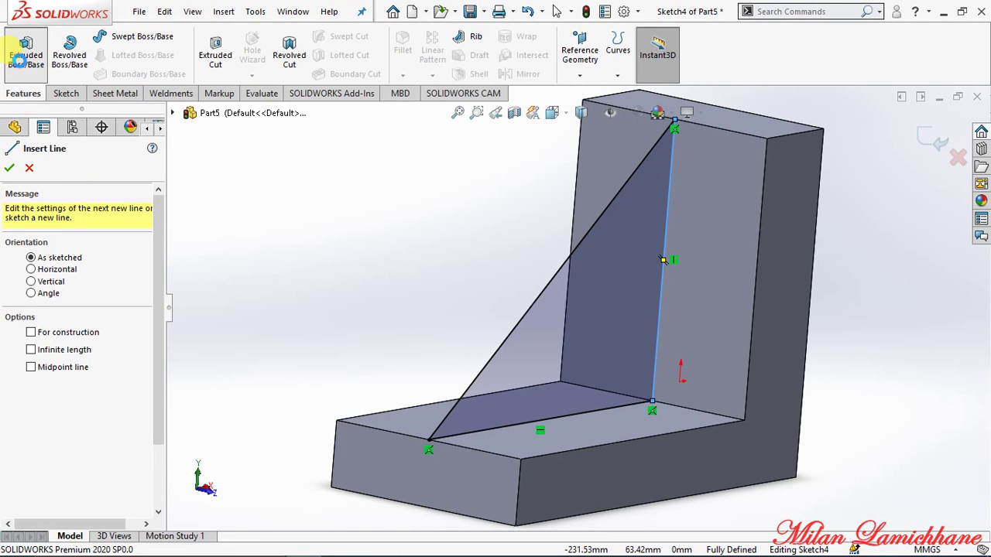
left_click(411, 303)
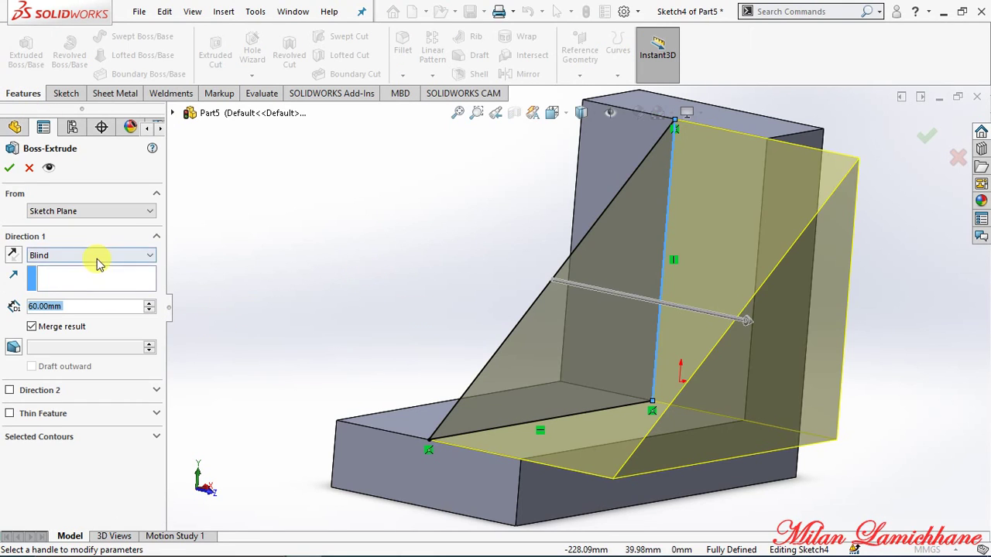
left_click(96, 257)
left_click(47, 325)
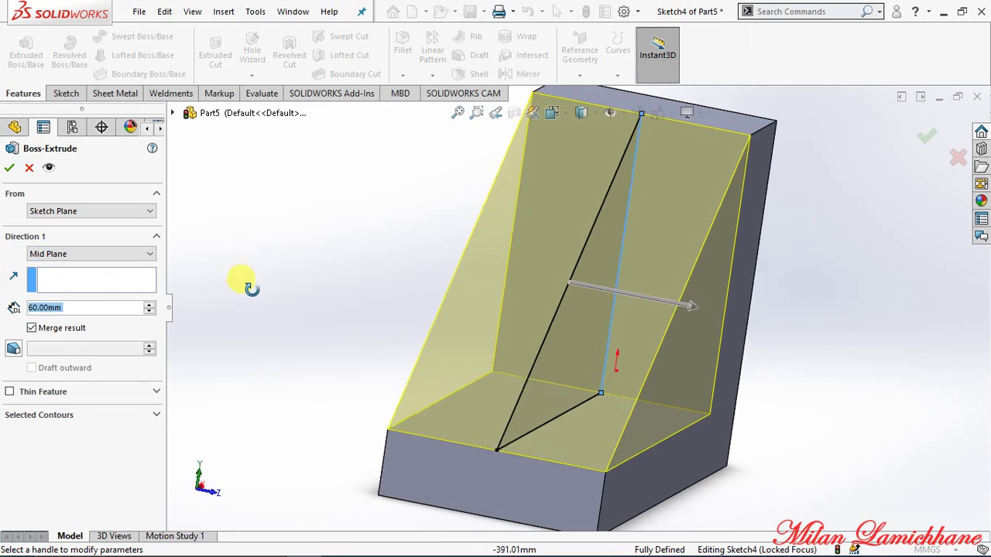
Set the triangle's extrusion depth to 30 mm and create the merged extrusion.
left_click(148, 312)
left_click(148, 312)
left_click(148, 312)
left_click(148, 312)
left_click(147, 312)
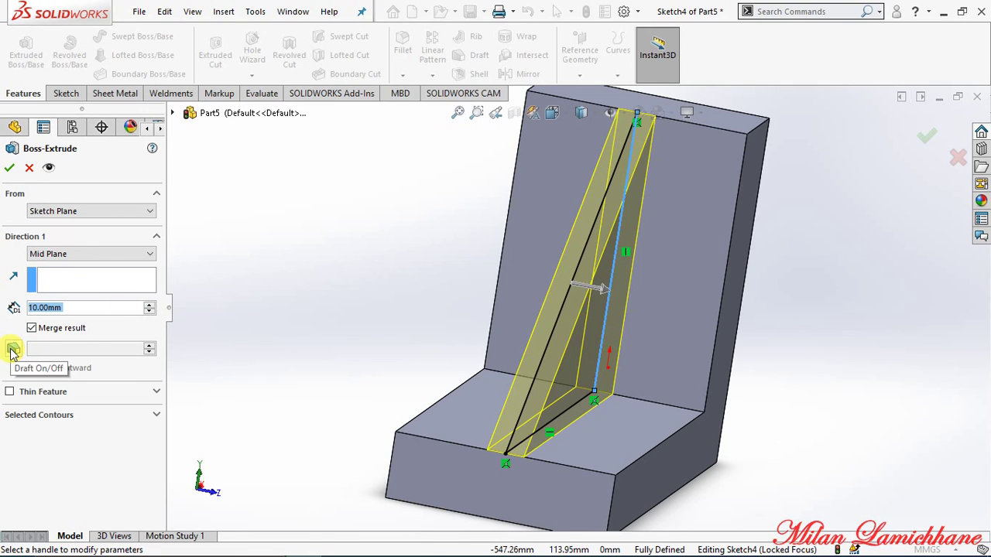
left_click(149, 304)
left_click(150, 304)
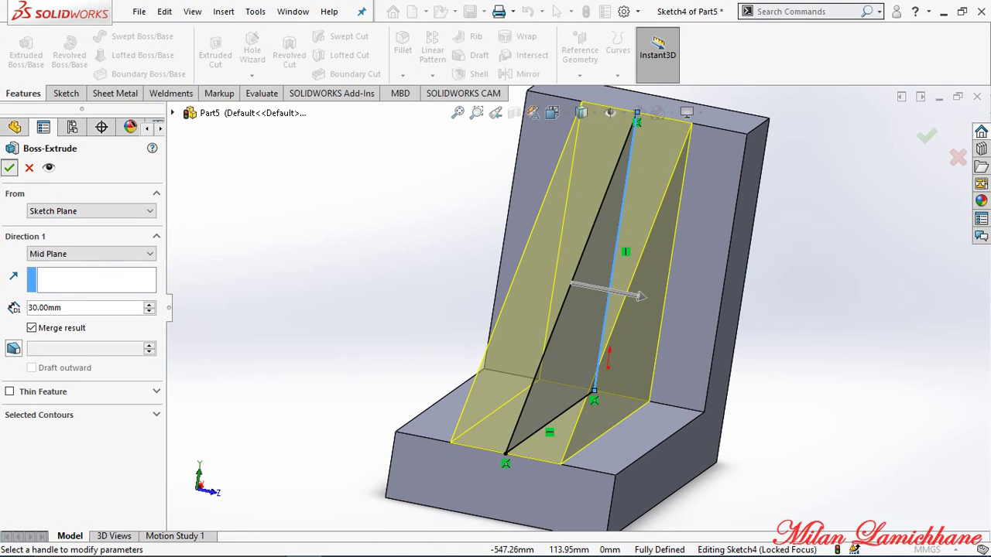
key("Return")
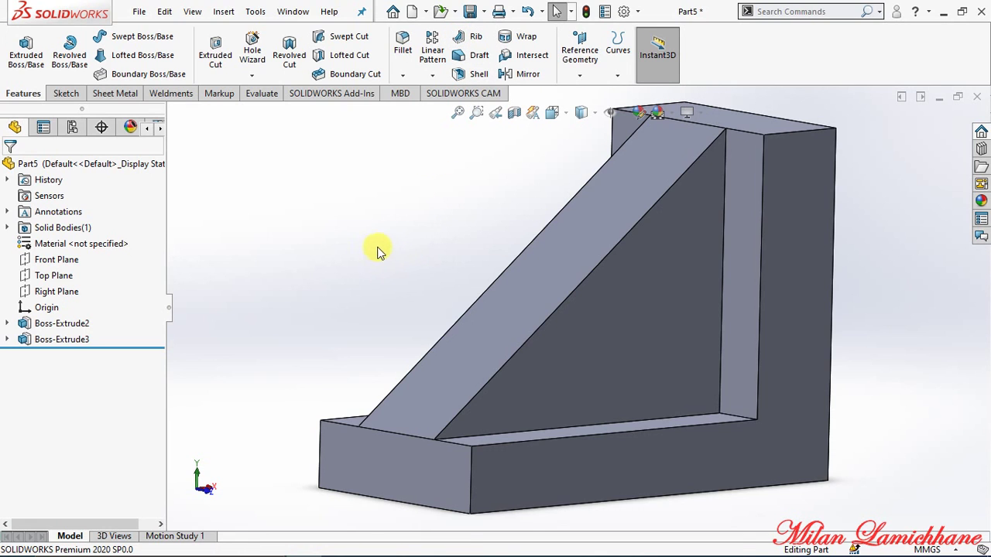
middle_click_drag(376, 250, 379, 277)
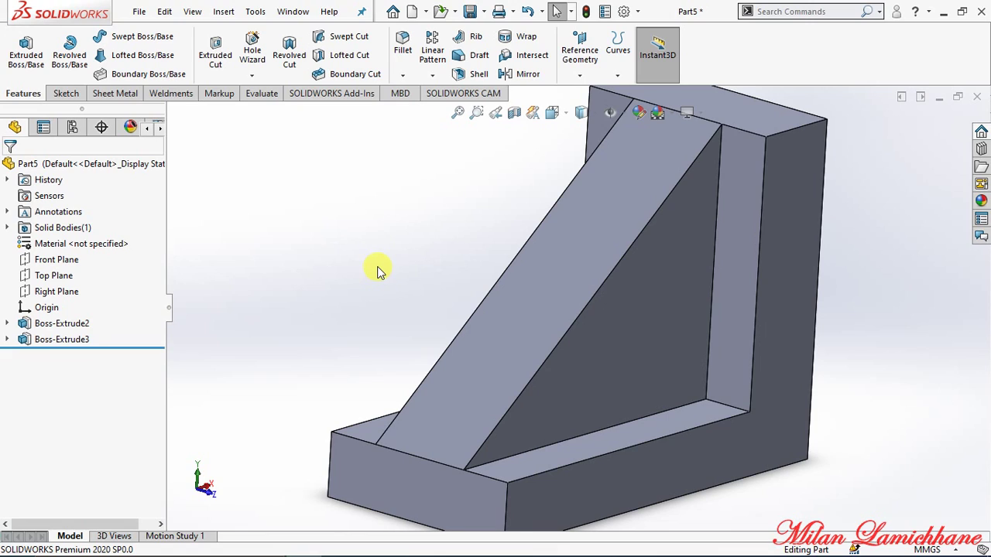